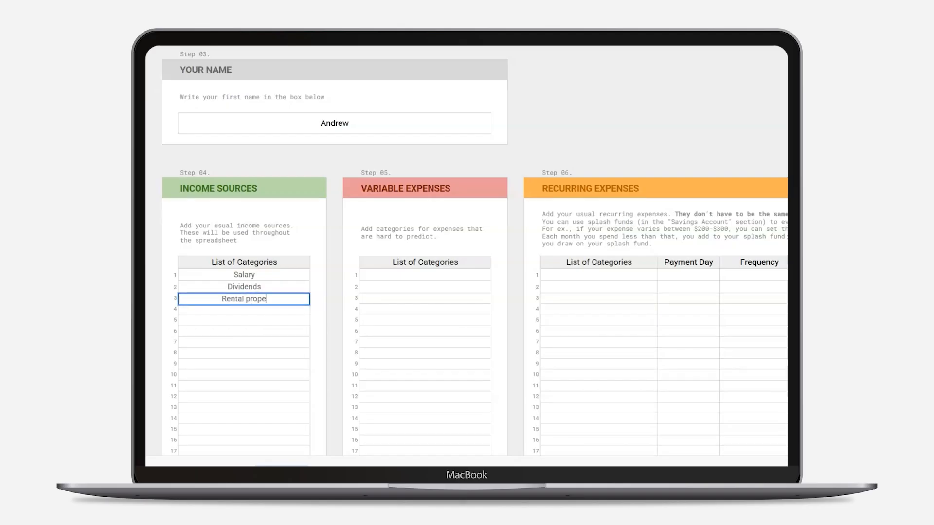
# - Complete the income source categories with Rental property, Side hustle, Freelance and Other
pyautogui.press('Return')
pyautogui.write('Freelance')
pyautogui.press('Return')
pyautogui.write('Other')
# - List the variable expense categories: Shopping, Groceries, Entertainment, Personal care, Dining out, Home supplies and Other
pyautogui.click(413, 274)
pyautogui.write('ceries')
pyautogui.press('Return')
pyautogui.write('Entertainment')
pyautogui.press('Return')
pyautogui.write('Personal care')
pyautogui.press('Return')
pyautogui.write('Dining out Home supplies Other')
# - List the recurring expense categories: Mortgage, Utilities, Car payment, Netflix, Internet, Car insurance and Home insurance
pyautogui.click(599, 274)
pyautogui.write('Mortgage')
pyautogui.press('Return')
pyautogui.write('Utilities')
pyautogui.press('Return')
pyautogui.write('Car payment')
pyautogui.press('Return')
pyautogui.write('Netflix')
pyautogui.write('Internet')
pyautogui.press('Return')
pyautogui.write('Car insurance')
pyautogui.press('Return')
pyautogui.write('Home insurance')
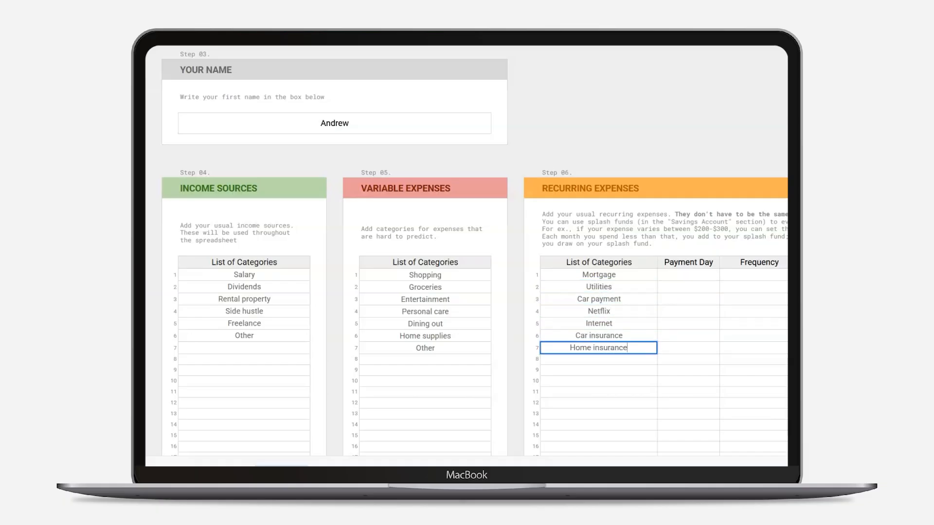
pyautogui.press('Return')
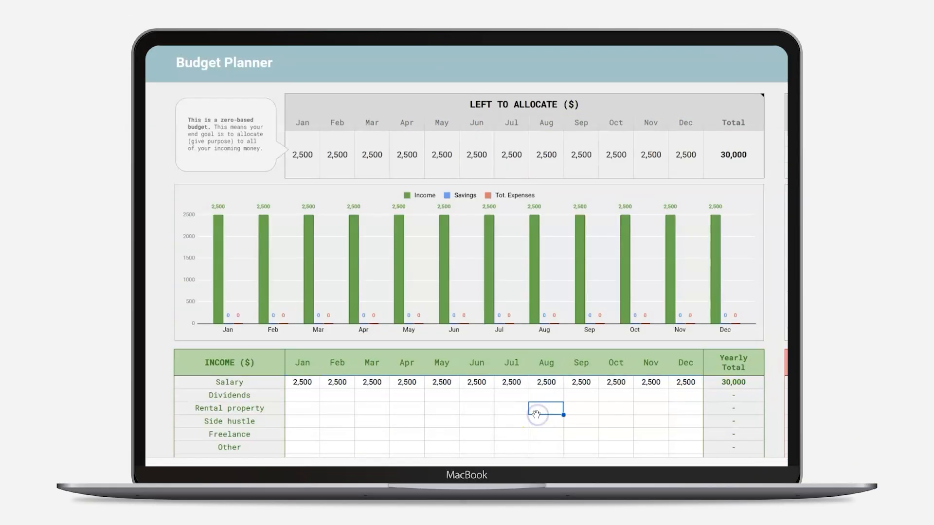
# - In the Budget Planner, budget Dividends of 500 for May and September and a variable expense of 300 for January
pyautogui.click(417, 395)
pyautogui.write('500')
pyautogui.click(573, 396)
pyautogui.write('500')
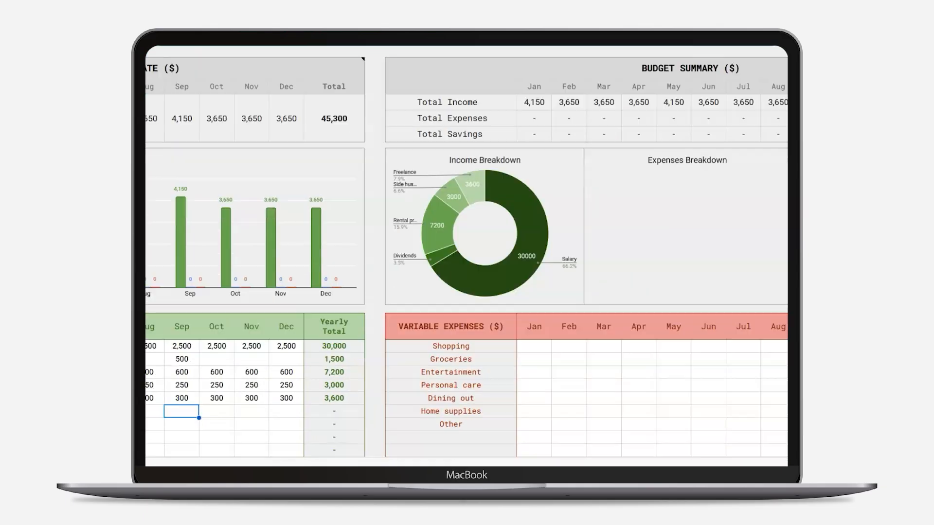
pyautogui.write('300')
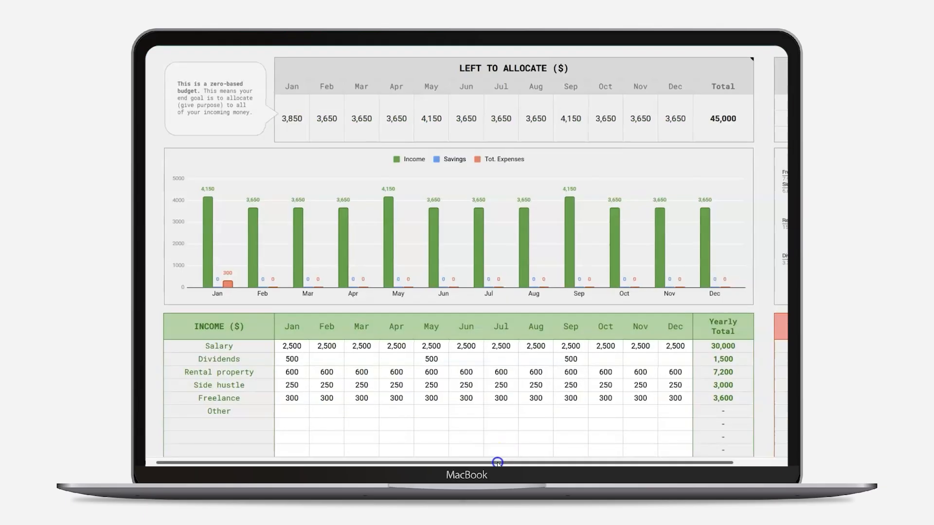
pyautogui.write('1')
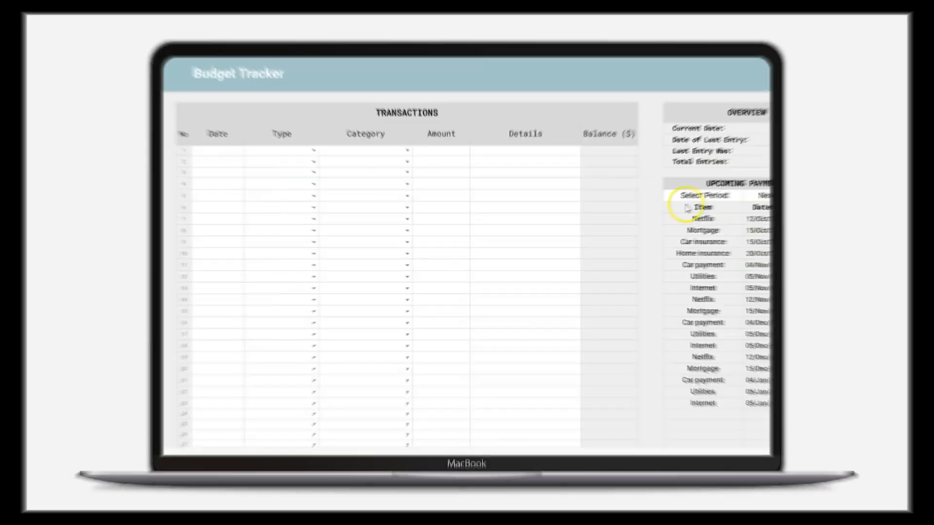
# - Record 01/Oct/25 transactions in the Budget Tracker: Salary income of 2,500 and a Groceries variable expense of 250
pyautogui.press('Return')
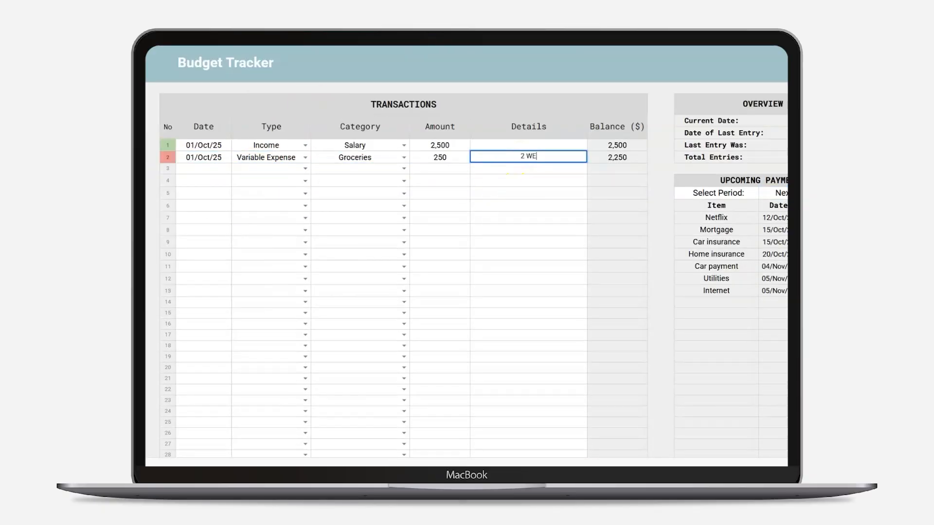
pyautogui.click(457, 224)
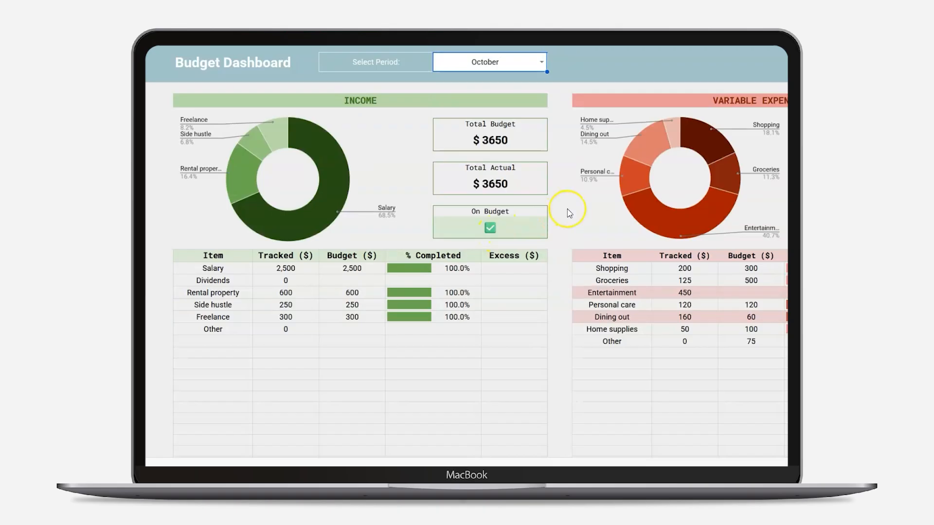
pyautogui.hscroll(5, 567, 206)
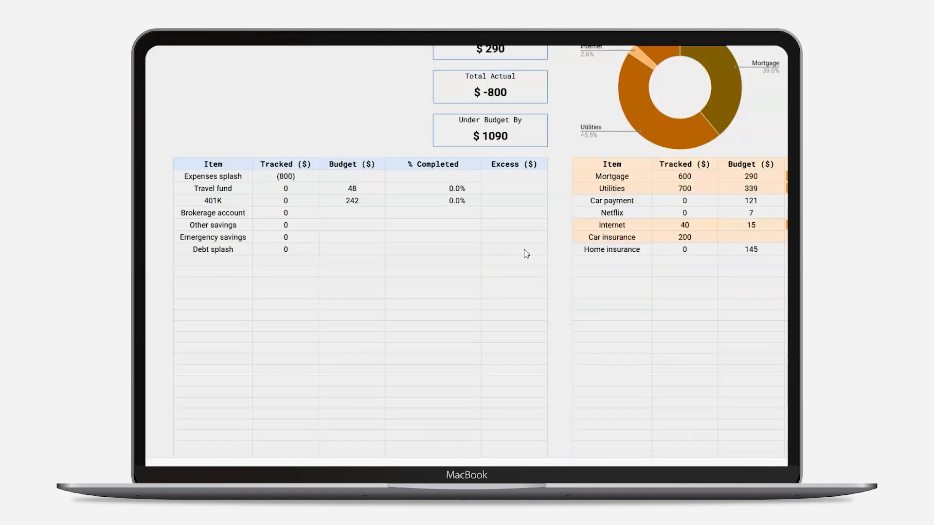
pyautogui.scroll(3, 526, 253)
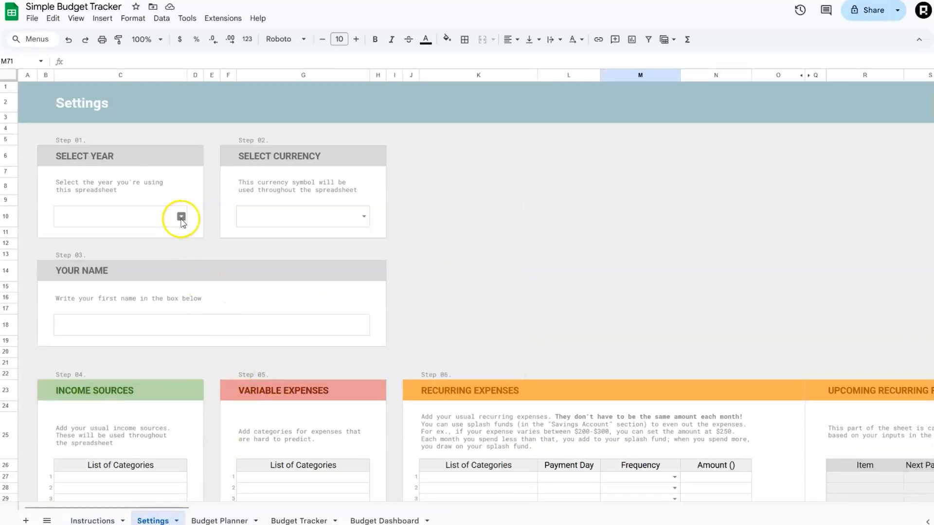
# - In the Settings sheet, set the year to 2025 and the currency to $
pyautogui.click(182, 218)
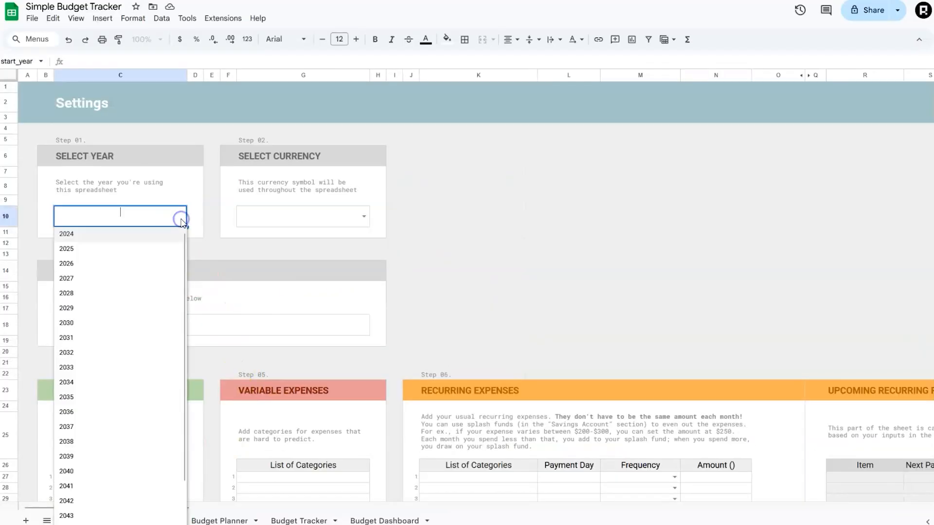
pyautogui.click(75, 249)
pyautogui.click(363, 218)
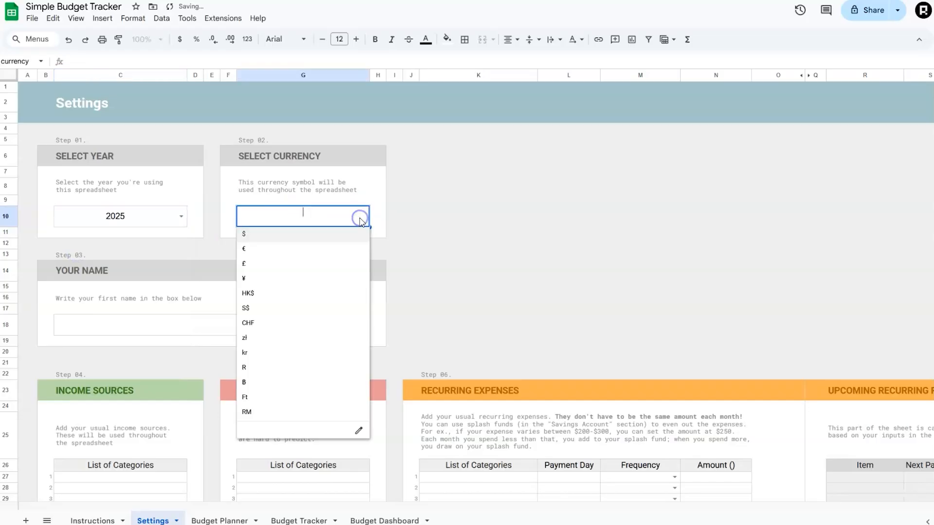
pyautogui.click(251, 236)
# - Enter the owner's first name in the Your Name box
pyautogui.doubleClick(224, 322)
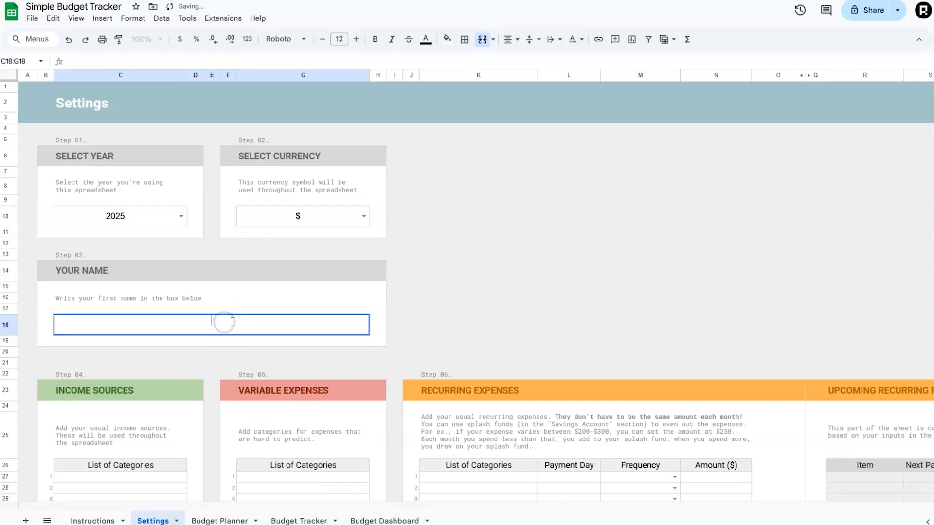
pyautogui.write('Andrew')
pyautogui.click(501, 307)
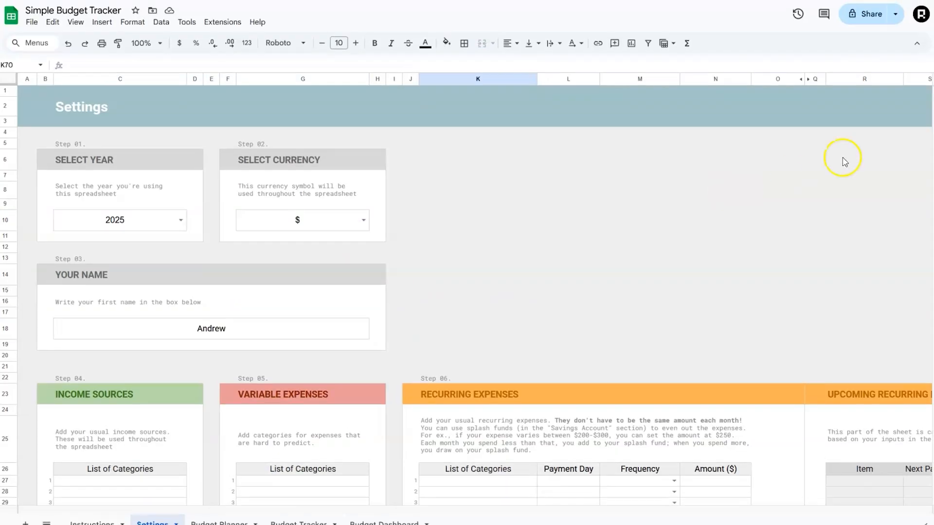
# - Fill the Income Sources list with Salary, Dividends, Rental property, Side hustle, Freelance and Other
pyautogui.moveTo(932, 124); pyautogui.dragTo(933, 340)
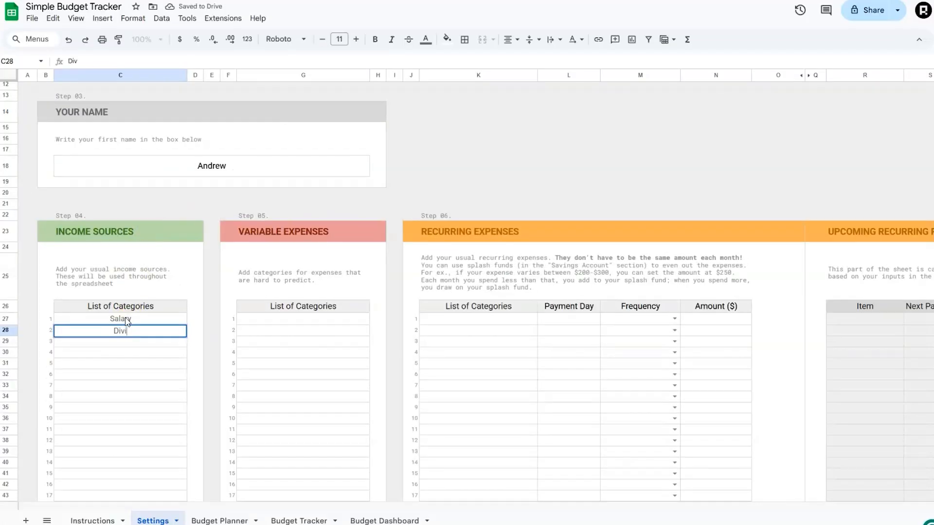
pyautogui.click(129, 344)
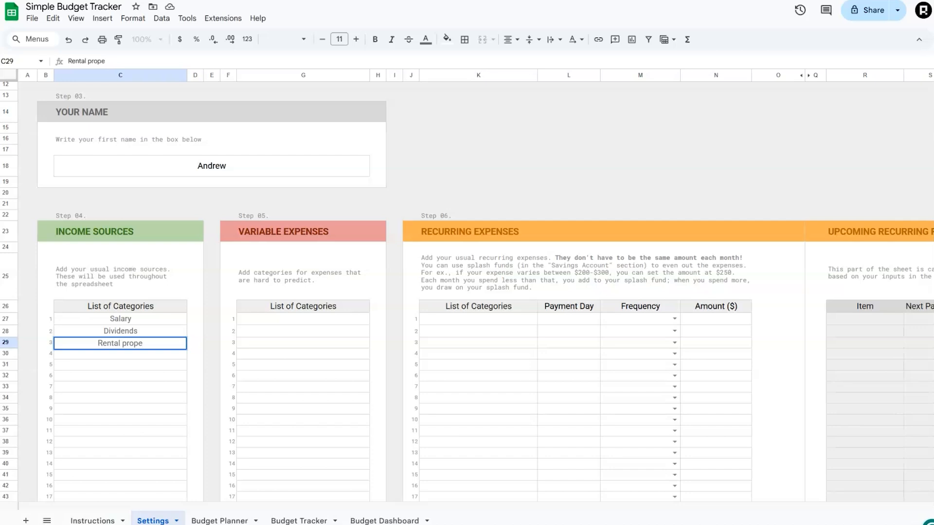
pyautogui.click(134, 354)
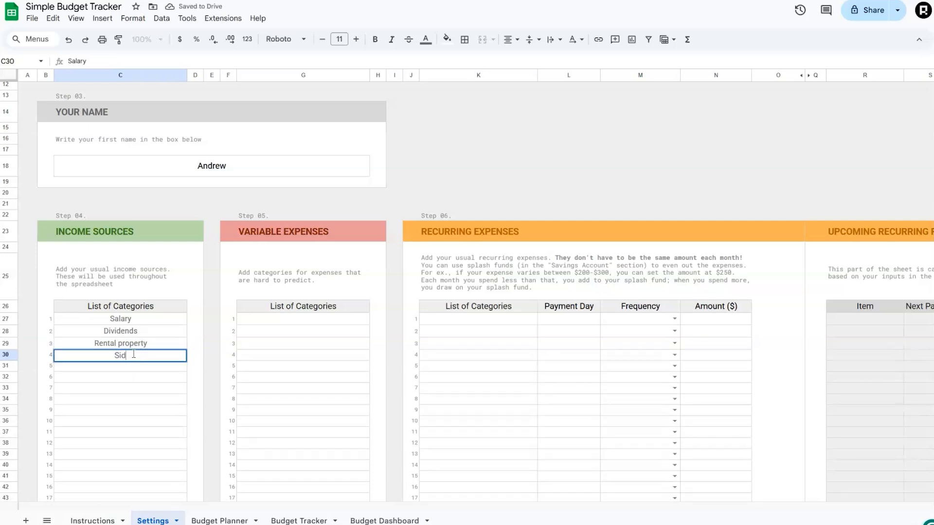
pyautogui.write('Side hustle')
pyautogui.press('Return')
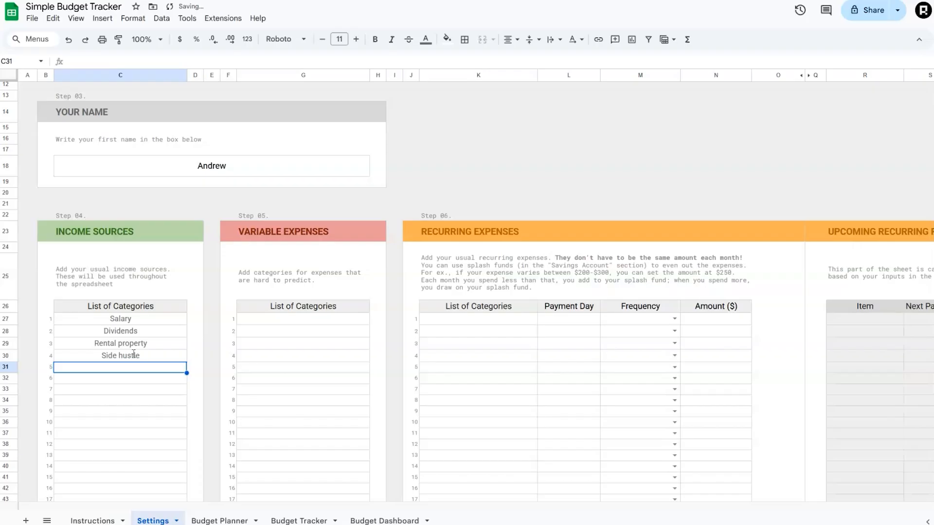
pyautogui.press('Return')
pyautogui.write('Other')
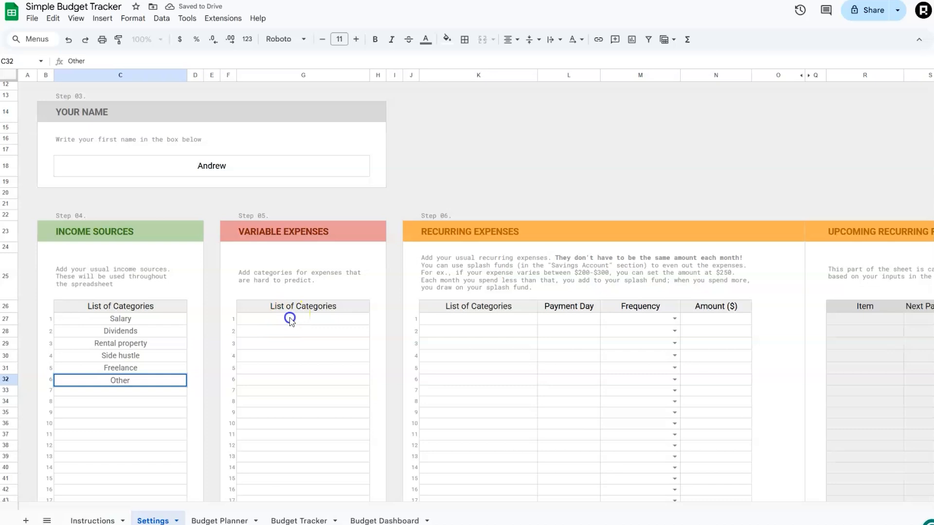
# - Fill the Variable Expenses list with Shopping, Groceries, Entertainment, Personal care, Dining out, Home supplies and Other
pyautogui.click(289, 319)
pyautogui.write('Shopping')
pyautogui.press('Return')
pyautogui.write('Groceries')
pyautogui.press('Return')
pyautogui.write('Entertainment')
pyautogui.press('Return')
pyautogui.write('Personal care')
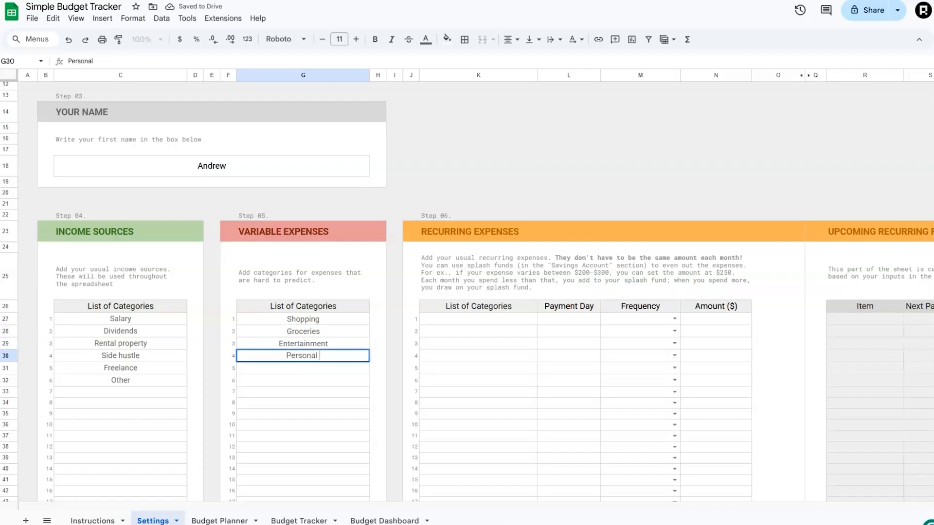
pyautogui.press('Return')
pyautogui.write('Dining out')
pyautogui.press('Return')
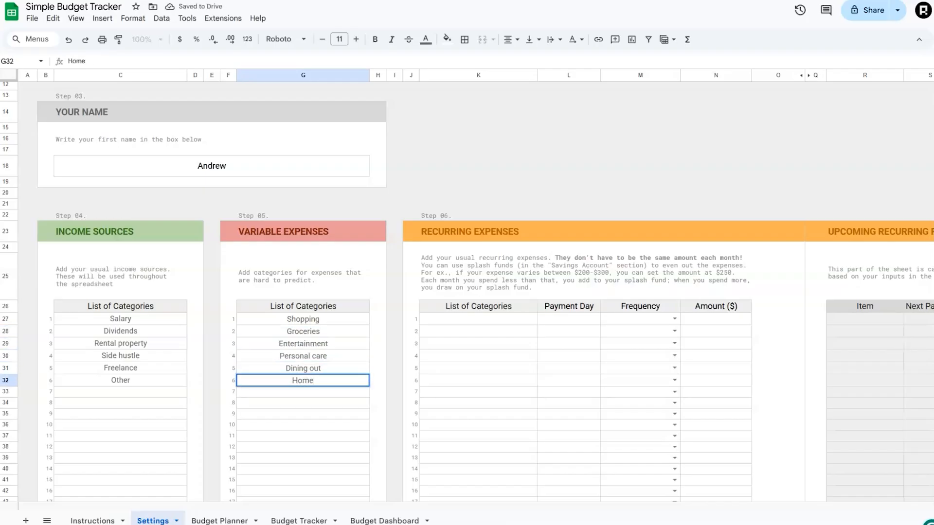
pyautogui.write('Other')
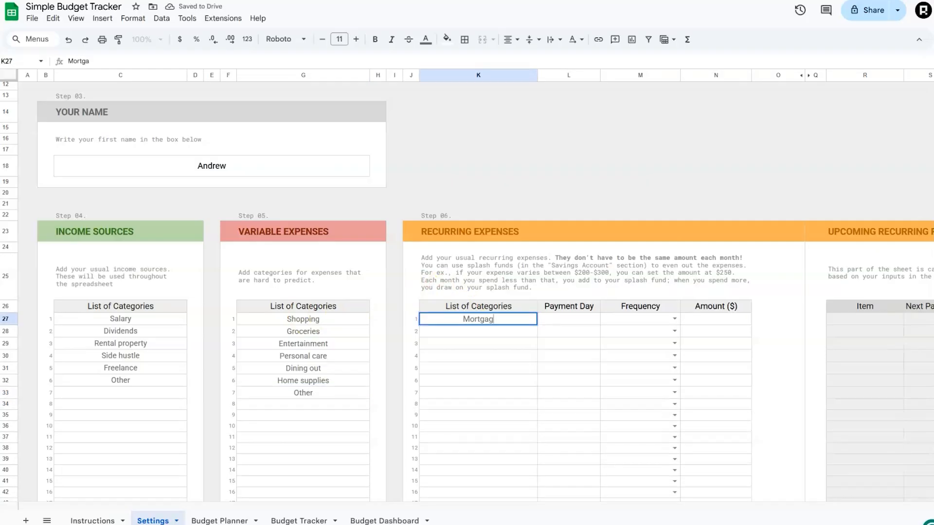
# - Fill the Recurring Expenses list with Mortgage, Utilities, Car payment, Netflix, Internet, Car insurance and Home insurance
pyautogui.press('Return')
pyautogui.write('Utilities')
pyautogui.press('Return')
pyautogui.write('Car payment')
pyautogui.press('Return')
pyautogui.write('Netflix')
pyautogui.press('Return')
pyautogui.write('Internet')
pyautogui.press('Return')
pyautogui.write('Car insurance')
pyautogui.press('Return')
pyautogui.write('Home insurance')
pyautogui.press('Return')
# - Set the payment days: Mortgage and Car insurance Oct/15/25, Utilities and Internet Oct/05/25, Car payment Oct/04/25, Netflix Oct/12/25, Home insurance Oct/20/25
pyautogui.doubleClick(568, 318)
pyautogui.click(568, 398)
pyautogui.doubleClick(569, 331)
pyautogui.click(521, 395)
pyautogui.doubleClick(569, 343)
pyautogui.click(616, 394)
pyautogui.doubleClick(569, 355)
pyautogui.click(524, 434)
pyautogui.doubleClick(568, 368)
pyautogui.click(627, 375)
# - Set the recurring expense frequencies to Monthly for the first five items, Twice a Year for Car insurance and Yearly for Home insurance
pyautogui.hscroll(6, 627, 375)
pyautogui.click(379, 344)
pyautogui.click(331, 387)
pyautogui.click(380, 356)
pyautogui.click(331, 399)
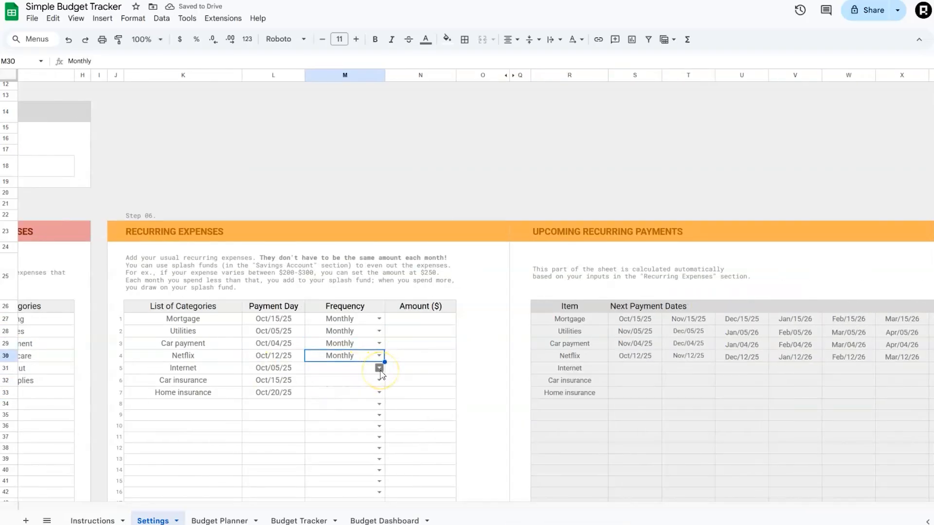
pyautogui.click(379, 369)
pyautogui.click(331, 412)
pyautogui.click(329, 481)
# - Enter the recurring amounts: Mortgage 600, Utilities 350, Car payment 300, Netflix 15, Internet 40, Car insurance 200, and an amount for Home insurance
pyautogui.click(420, 319)
pyautogui.write('600 350 300 15 40 200 4')
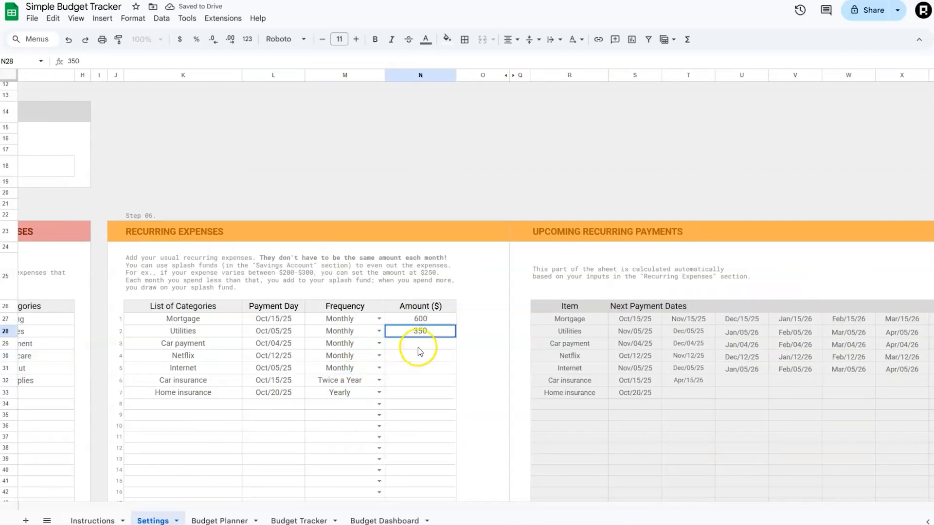
pyautogui.press('Return')
pyautogui.click(232, 404)
pyautogui.click(503, 407)
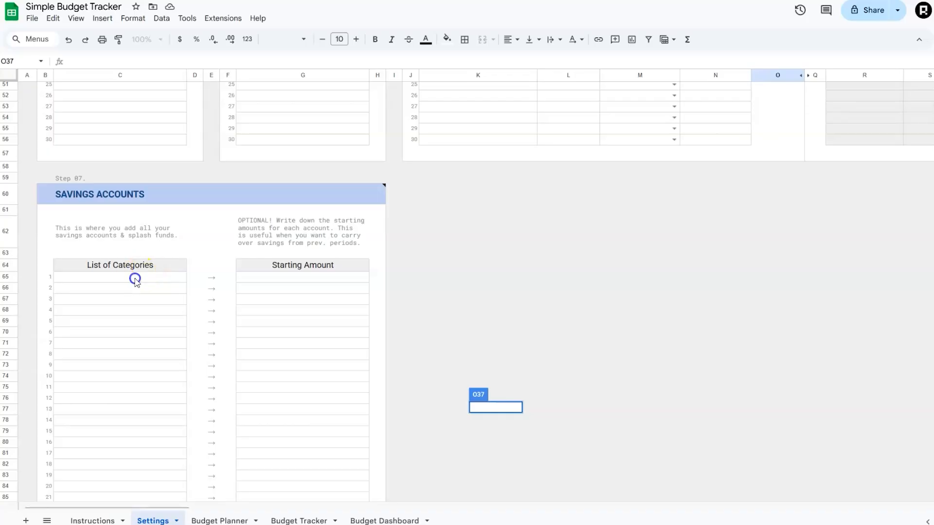
# - Fill the Savings Accounts list with Expenses splash, Travel fund, 401K, Brokerage account, Other savings, Emergency savings and Debt splash
pyautogui.click(135, 279)
pyautogui.write('Expenses splash')
pyautogui.press('Return')
pyautogui.write('Travel fund')
pyautogui.press('Return')
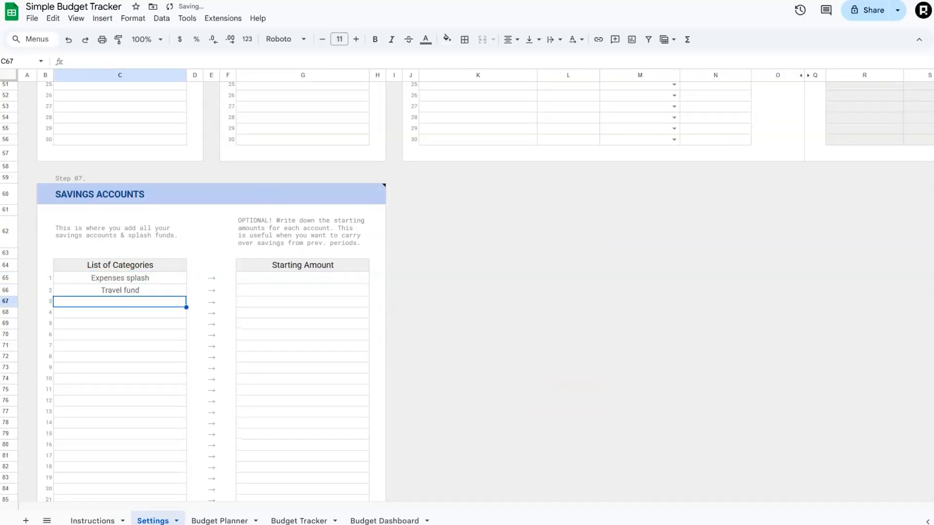
pyautogui.write('401K')
pyautogui.press('Return')
pyautogui.write('Brokerage account')
pyautogui.press('Return')
pyautogui.write('Other savings')
pyautogui.press('Return')
pyautogui.write('Emergency savings')
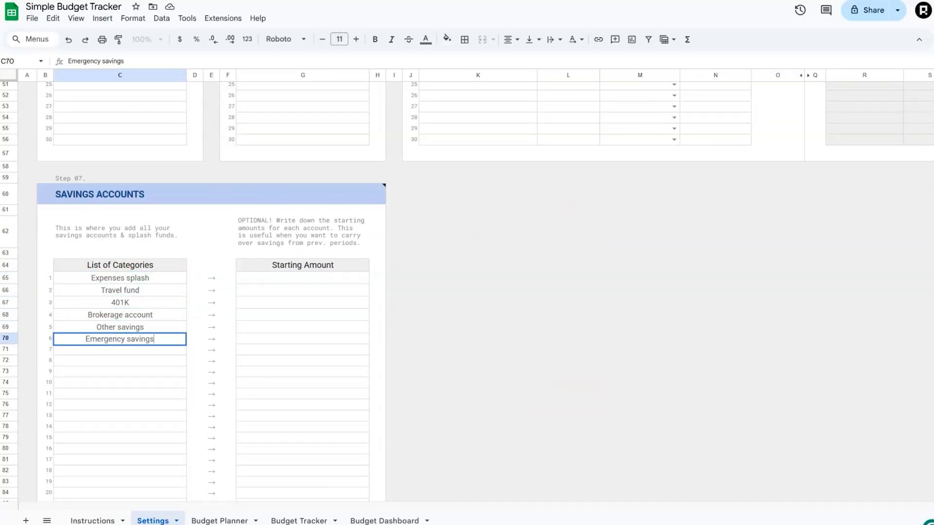
pyautogui.press('Return')
pyautogui.write('Debt splash')
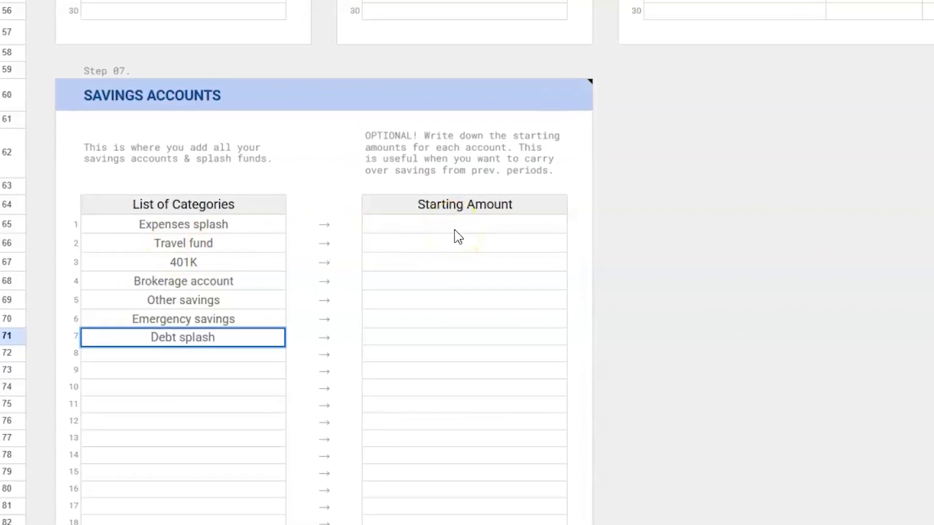
# - Enter starting amounts: Expenses splash 1,000, Travel fund 5,000, 401K 30,000, Brokerage account 15,000, Other savings 1,200, Emergency savings 4,500
pyautogui.click(489, 220)
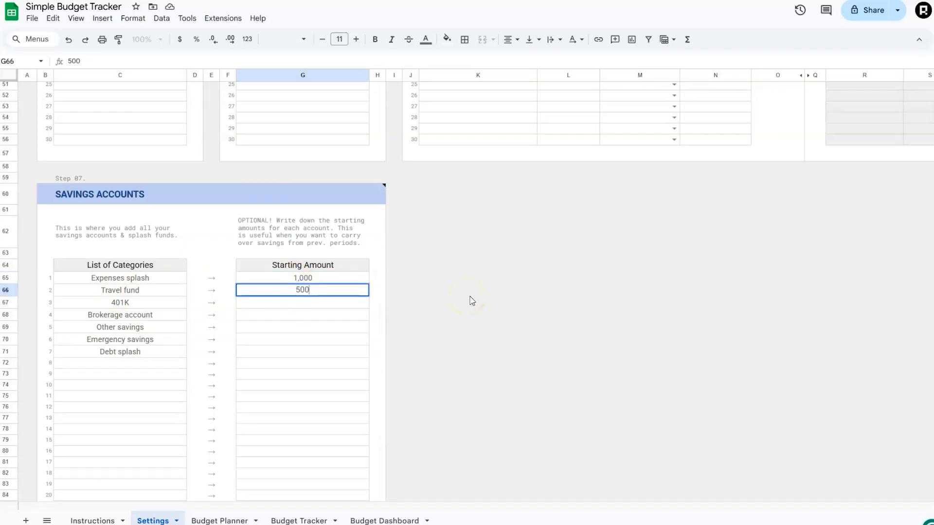
pyautogui.write('3')
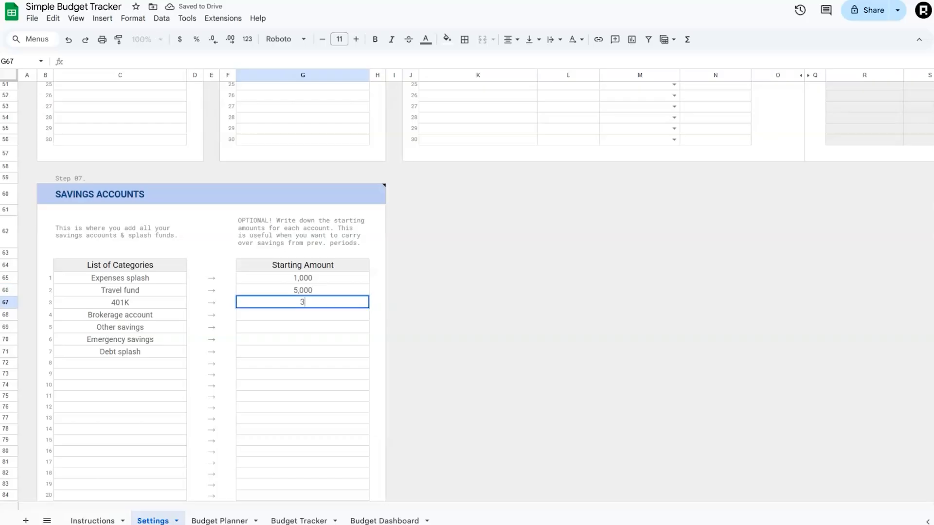
pyautogui.write('0,000')
pyautogui.press('Return')
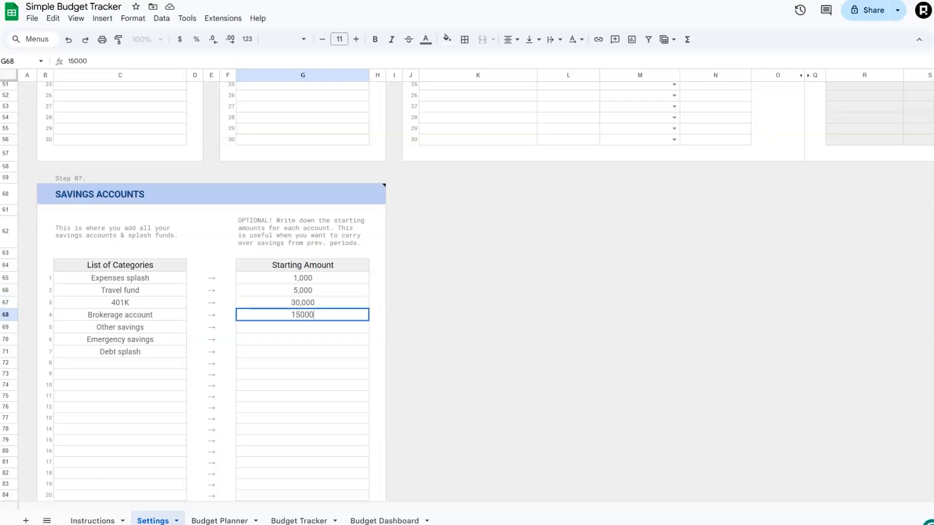
pyautogui.press('Return')
pyautogui.press('Return')
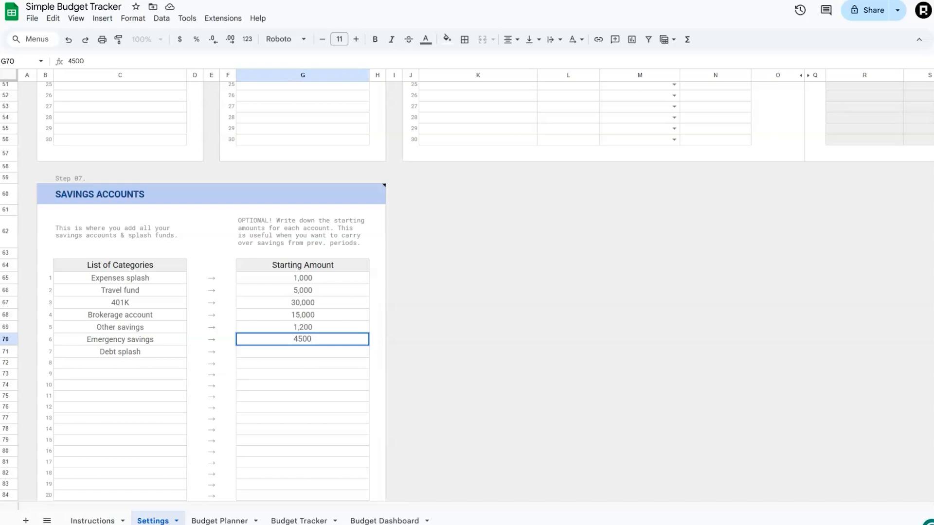
pyautogui.press('Return')
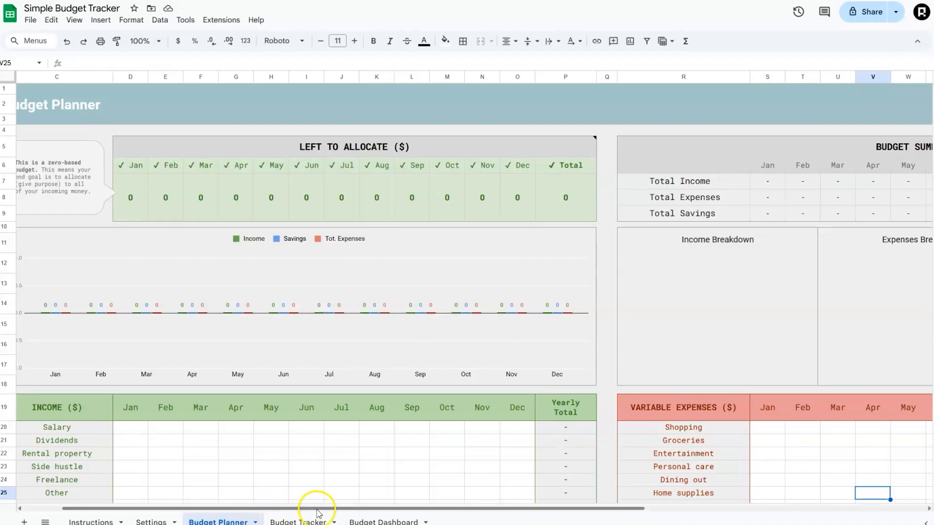
# - Look over the Budget Planner's Left to Allocate row, budget summary, breakdown charts and variable expenses table
pyautogui.moveTo(313, 507); pyautogui.dragTo(234, 507)
pyautogui.moveTo(192, 209); pyautogui.dragTo(600, 204)
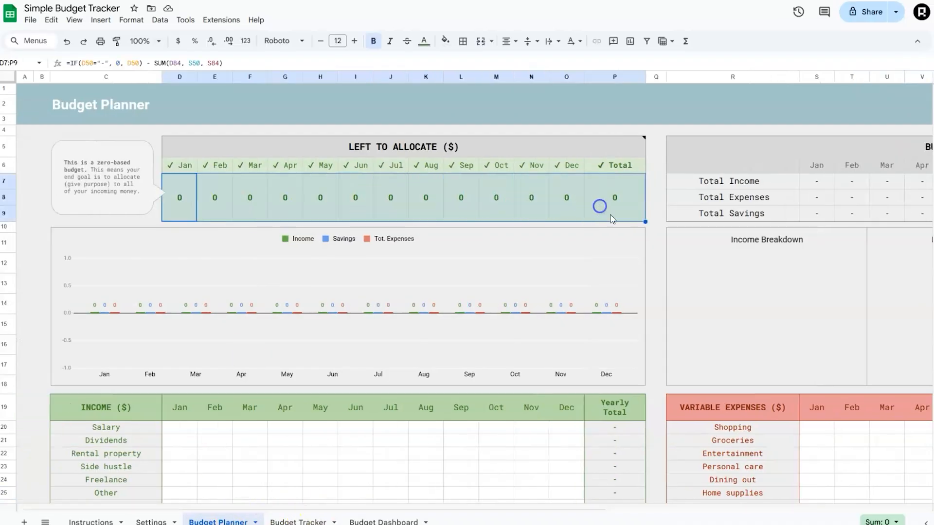
pyautogui.click(656, 227)
pyautogui.moveTo(333, 509); pyautogui.dragTo(673, 499)
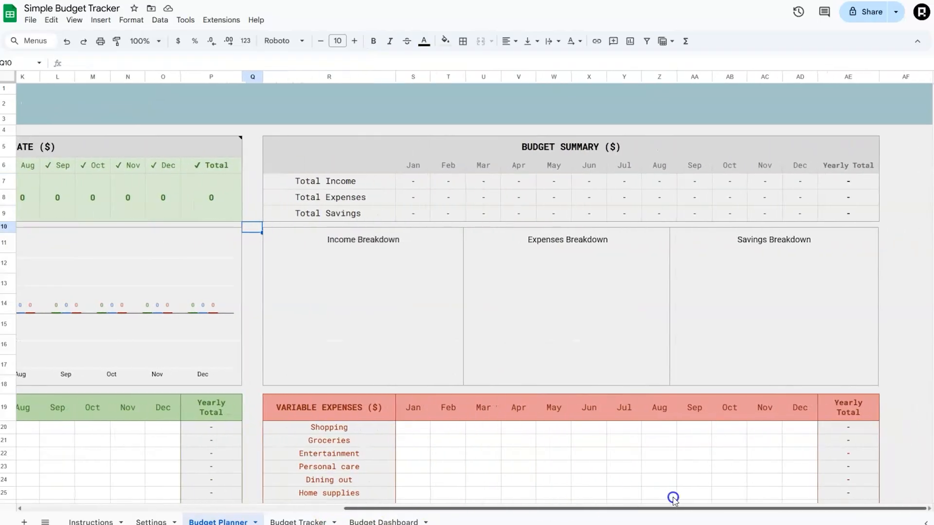
pyautogui.scroll(-3, 564, 401)
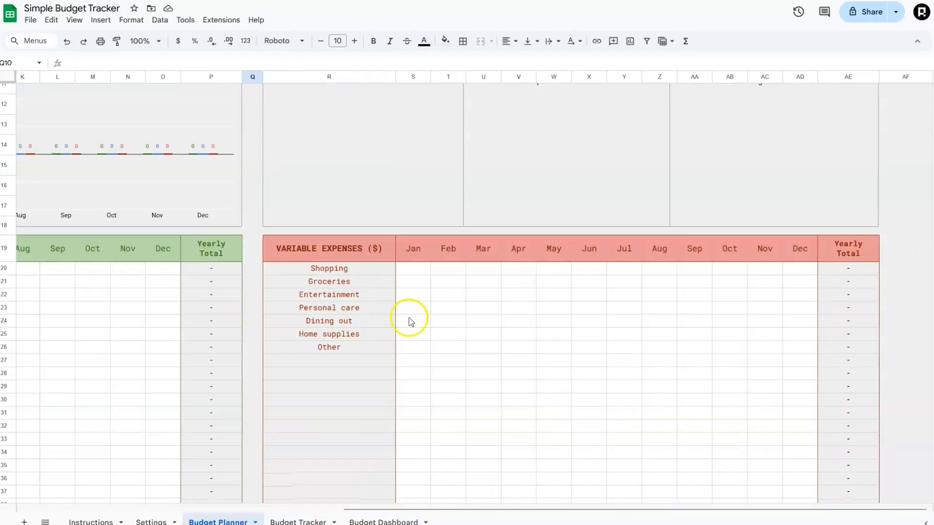
# - Look over the Budget Planner's variable expenses, recurring expenses and savings tables down to their monthly totals
pyautogui.scroll(-10, 350, 259)
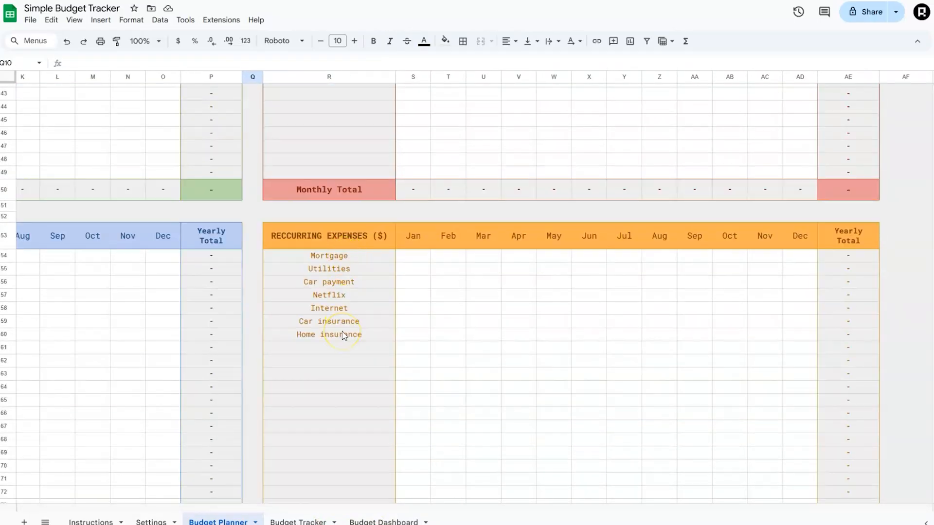
pyautogui.scroll(-3, 343, 335)
pyautogui.scroll(-3, 512, 457)
pyautogui.moveTo(570, 510); pyautogui.dragTo(188, 483)
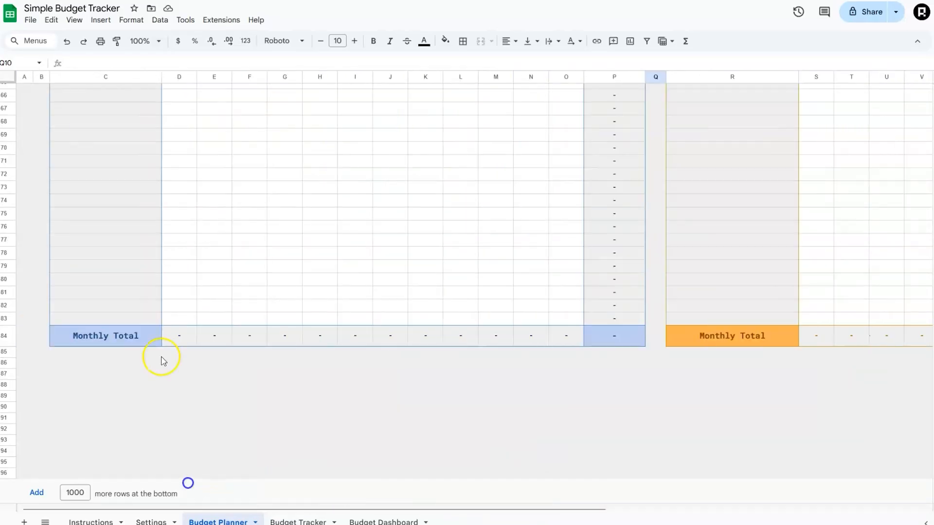
pyautogui.scroll(20, 133, 345)
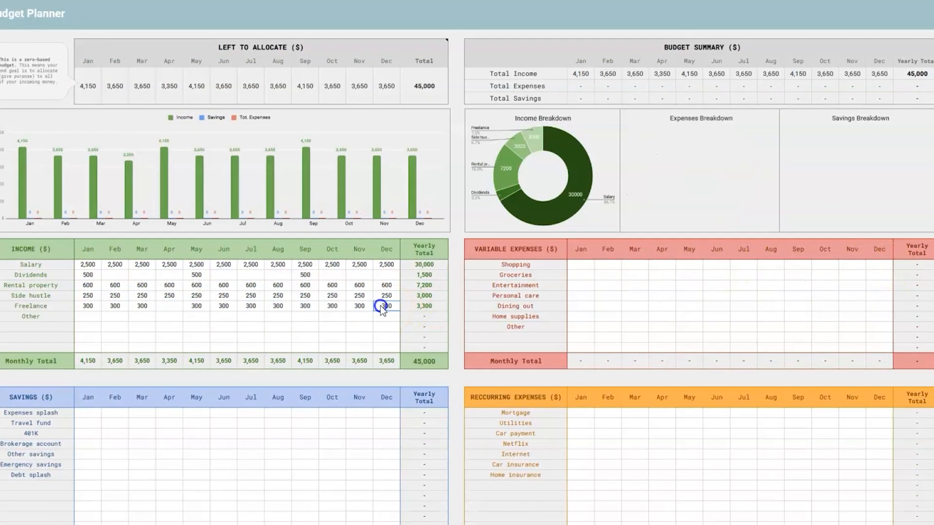
# - Fill in the monthly variable expenses budget: Shopping 300, Groceries 500, Entertainment 150, Personal care 120, Dining out 150, Home supplies 100 and Other 75
pyautogui.keyDown('shift'); pyautogui.click(611, 269); pyautogui.keyUp('shift')
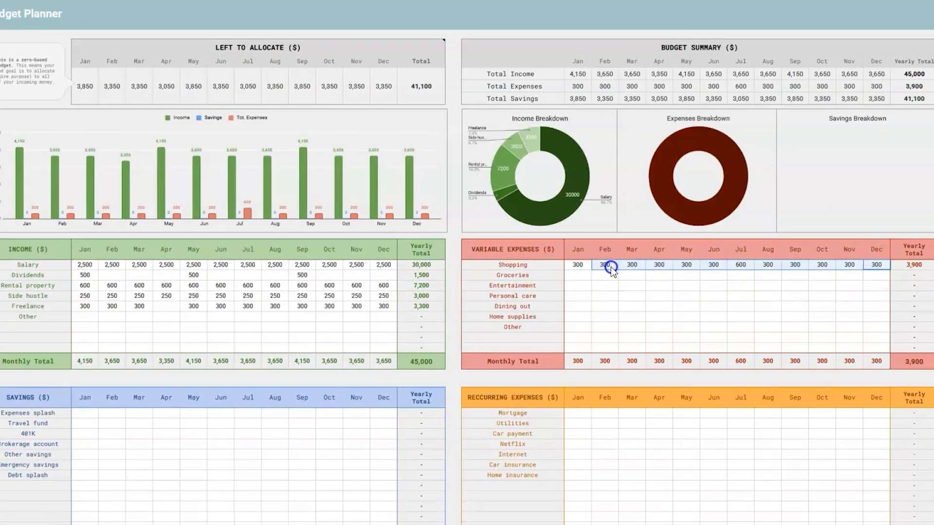
pyautogui.moveTo(877, 275); pyautogui.dragTo(606, 275)
pyautogui.moveTo(876, 296); pyautogui.dragTo(671, 298)
pyautogui.moveTo(877, 317); pyautogui.dragTo(584, 329)
# - Fill in the recurring expenses budget, including Netflix 15, Car insurance 200 and Home insurance 300, and start on the savings budget
pyautogui.moveTo(866, 446); pyautogui.dragTo(574, 456)
pyautogui.click(565, 466)
pyautogui.write('200')
pyautogui.click(811, 476)
pyautogui.write('300')
pyautogui.click(849, 476)
pyautogui.click(63, 430)
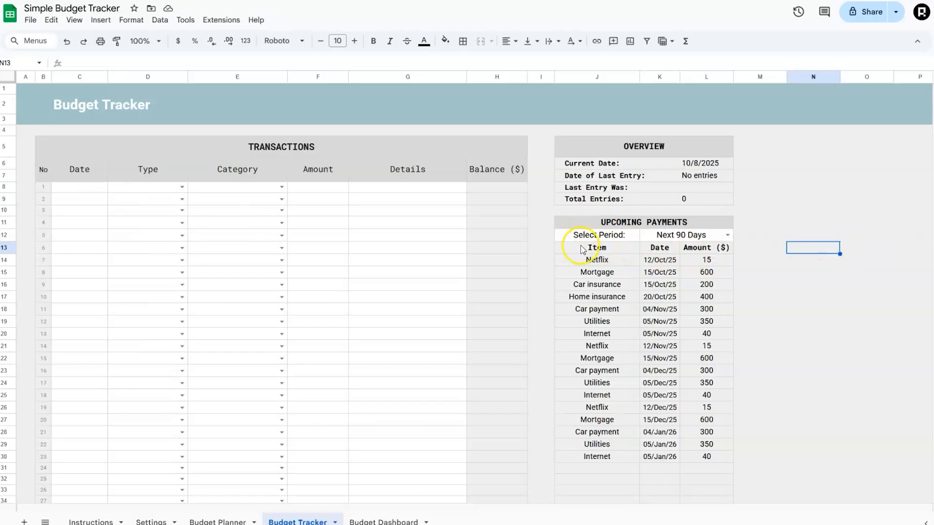
# - Try the Next 60 Days period for Upcoming Payments in the Budget Tracker and settle on Next 30 Days
pyautogui.click(727, 235)
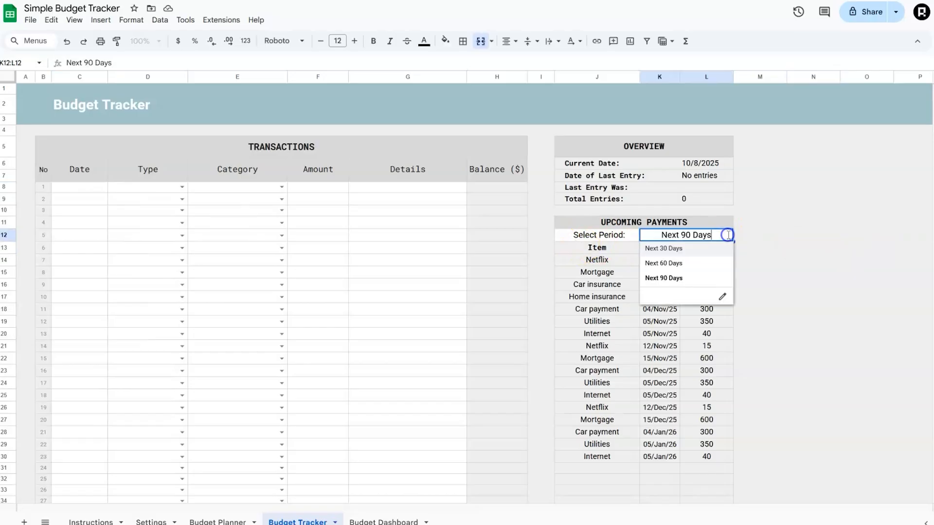
pyautogui.click(672, 264)
pyautogui.click(727, 234)
pyautogui.click(730, 250)
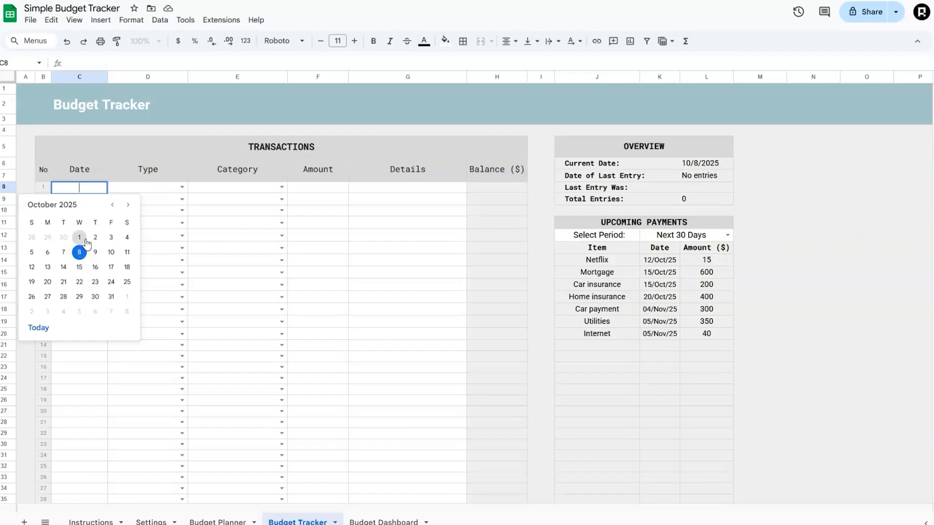
# - Record the first transaction: 01/Oct/25, Income, Salary, 2,500
pyautogui.click(80, 237)
pyautogui.write('2500')
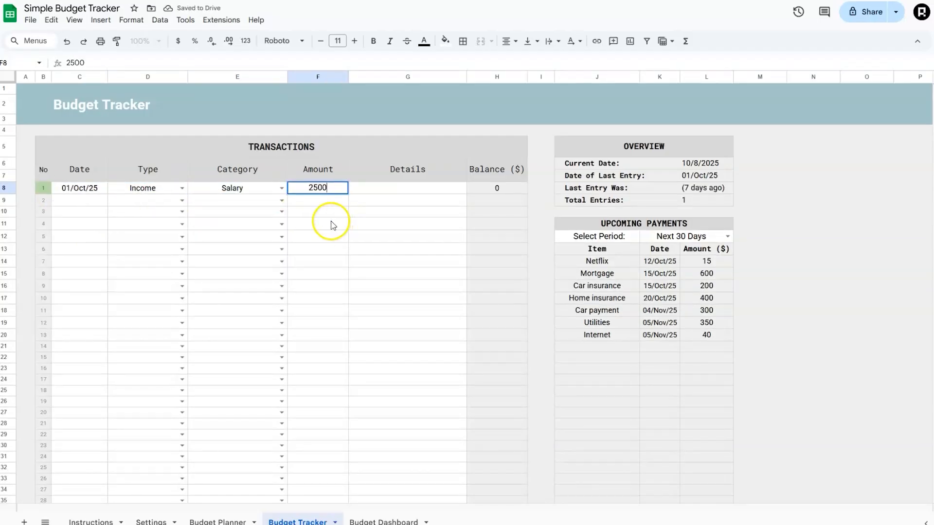
pyautogui.press('Return')
# - Start the second transaction with the date 01/Oct/25, type Variable Expense and category Groceries
pyautogui.doubleClick(83, 199)
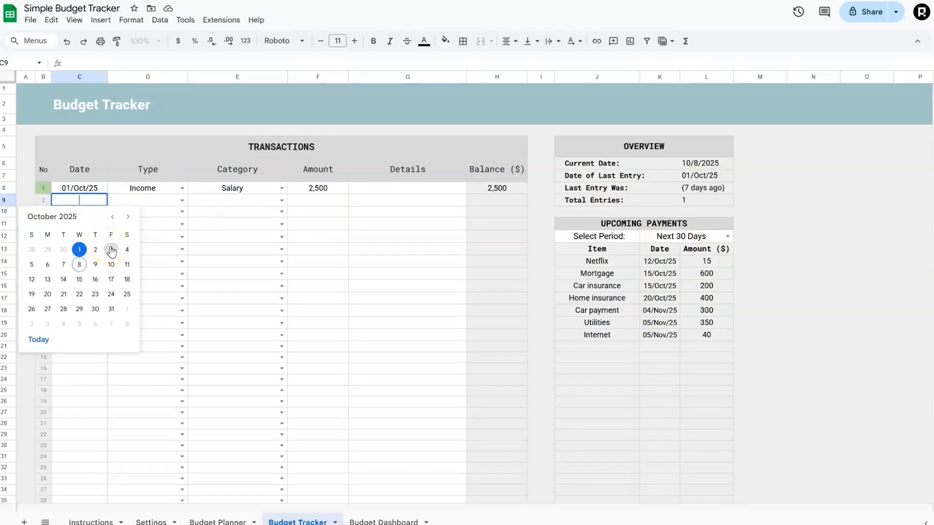
pyautogui.click(80, 249)
pyautogui.click(182, 201)
pyautogui.click(150, 229)
pyautogui.click(281, 200)
pyautogui.click(214, 228)
# - Set the groceries transaction's amount to 125 and its details to "Weekly groceries"
pyautogui.doubleClick(318, 200)
pyautogui.write('250')
pyautogui.press('Tab')
pyautogui.doubleClick(330, 198)
pyautogui.write('125')
pyautogui.press('Tab')
pyautogui.write('Weekly groceries')
pyautogui.click(407, 236)
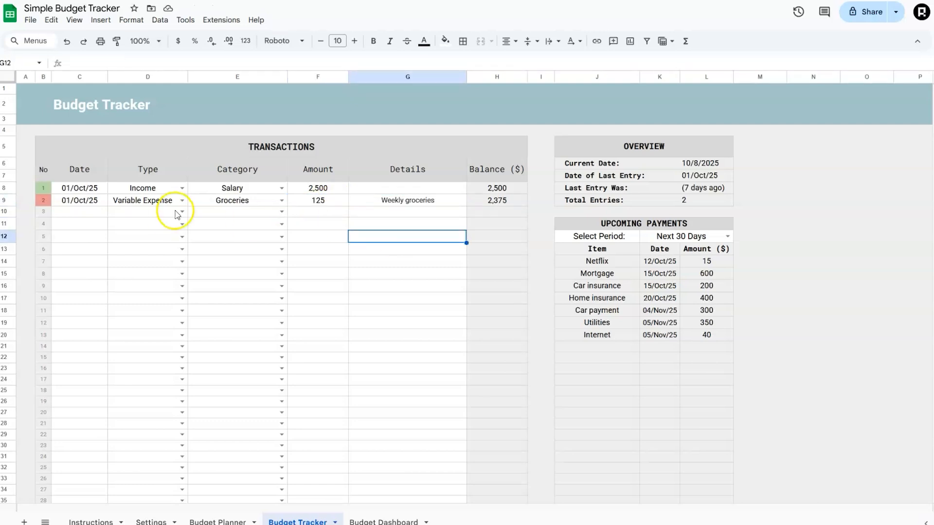
# - Record a Variable Expense dated 02/Oct/25 in Shopping for 200 with the details "Clothing"
pyautogui.doubleClick(79, 212)
pyautogui.click(96, 262)
pyautogui.click(182, 213)
pyautogui.click(143, 240)
pyautogui.click(282, 213)
pyautogui.click(308, 213)
pyautogui.write('200')
pyautogui.click(335, 267)
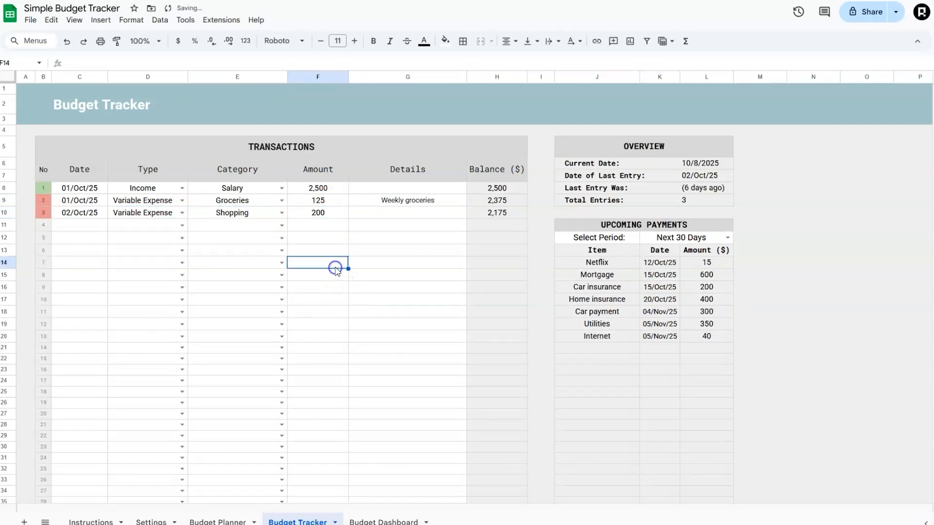
pyautogui.click(408, 212)
pyautogui.write('Clothing')
pyautogui.click(408, 237)
# - Record a Recurring Expense dated 05/Oct/25 in Utilities for 700, checking the Budget Planner for the planned amount
pyautogui.doubleClick(79, 225)
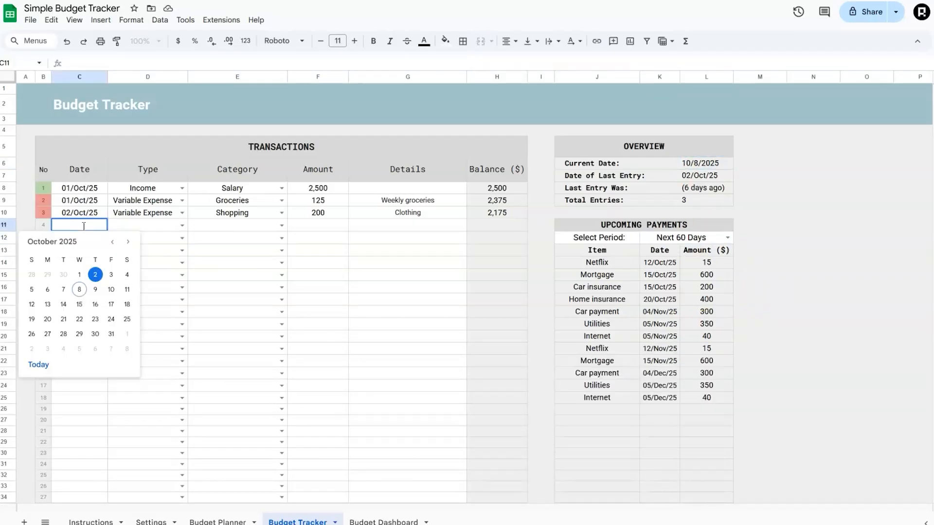
pyautogui.click(32, 289)
pyautogui.click(182, 225)
pyautogui.click(146, 267)
pyautogui.click(282, 225)
pyautogui.click(229, 253)
pyautogui.click(212, 523)
pyautogui.click(297, 523)
pyautogui.click(308, 226)
pyautogui.write('700')
pyautogui.click(508, 226)
# - Record a Recurring Expense dated 05/Oct/25 in Internet for 40
pyautogui.doubleClick(79, 238)
pyautogui.click(32, 302)
pyautogui.click(182, 238)
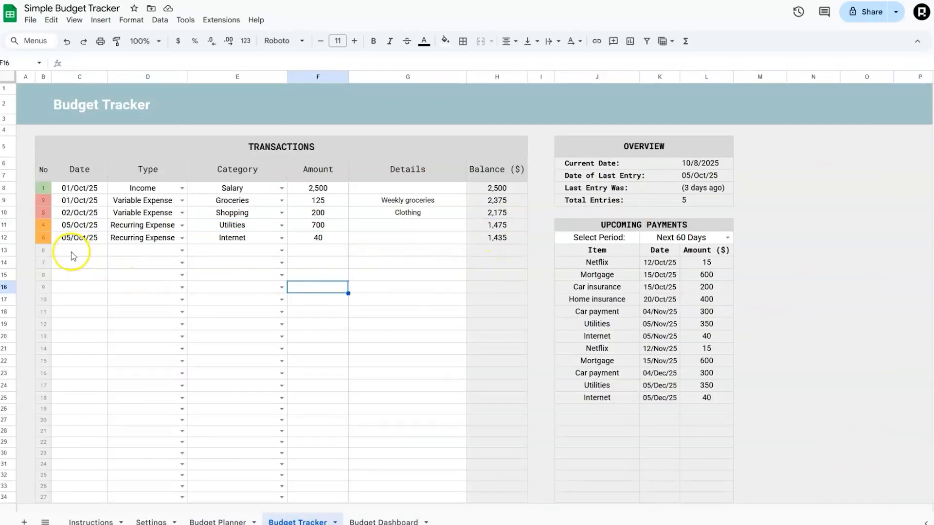
# - Record a Variable Expense dated 06/Oct/25 in Personal care for 120 with the details "Very expensive shampoo:)"
pyautogui.click(182, 251)
pyautogui.click(141, 278)
pyautogui.click(282, 251)
pyautogui.click(228, 293)
pyautogui.click(319, 251)
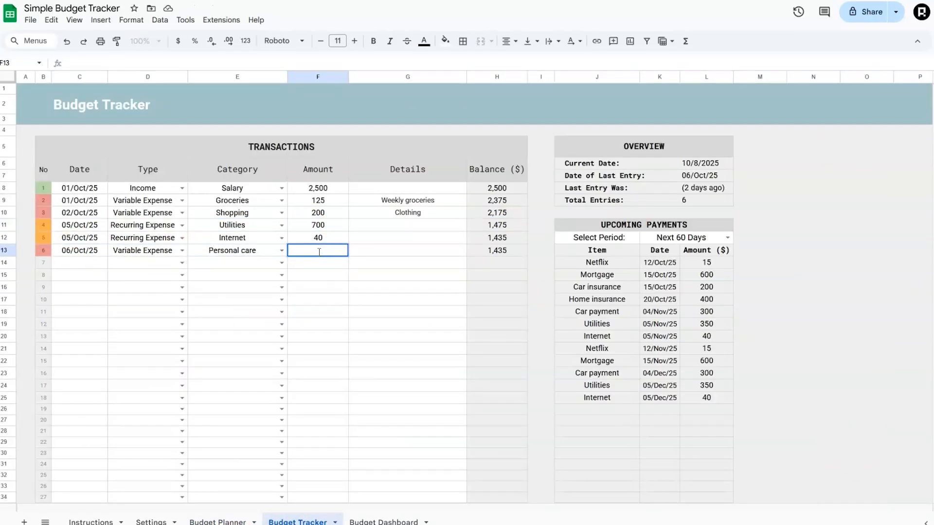
pyautogui.write('120')
pyautogui.click(390, 256)
pyautogui.click(408, 275)
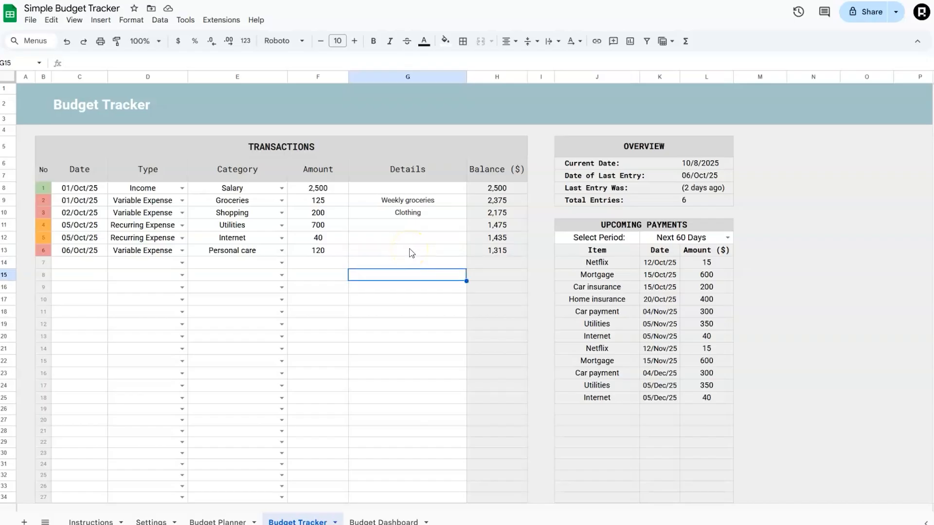
pyautogui.doubleClick(411, 252)
pyautogui.write('Very expensive shampoo:)')
pyautogui.click(408, 275)
# - Record a Variable Expense dated 08/Oct/25 in Dining out for 160 with the details "Out with family. Anniversary!", after checking the Budget Planner
pyautogui.click(217, 522)
pyautogui.click(298, 522)
pyautogui.doubleClick(79, 263)
pyautogui.click(80, 327)
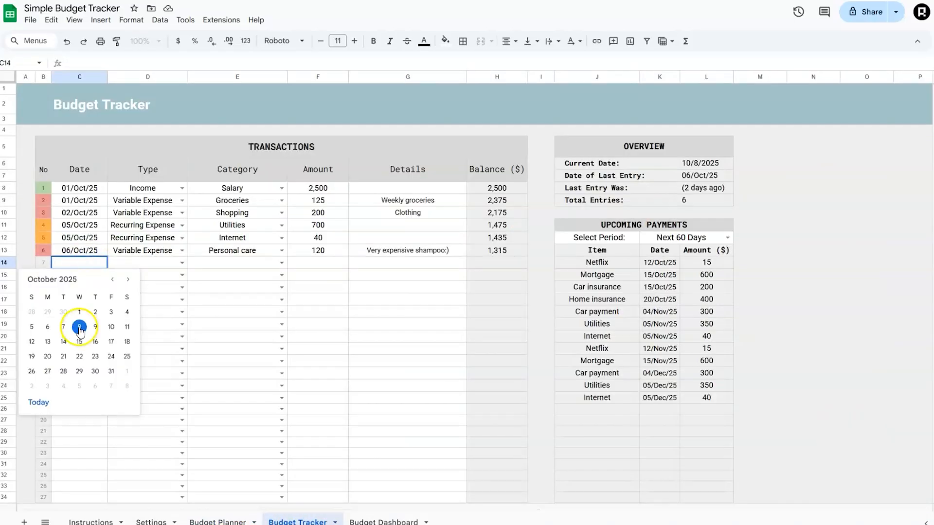
pyautogui.doubleClick(327, 263)
pyautogui.write('160')
pyautogui.press('Tab')
pyautogui.write('Out with family. Anniversary!')
pyautogui.click(433, 276)
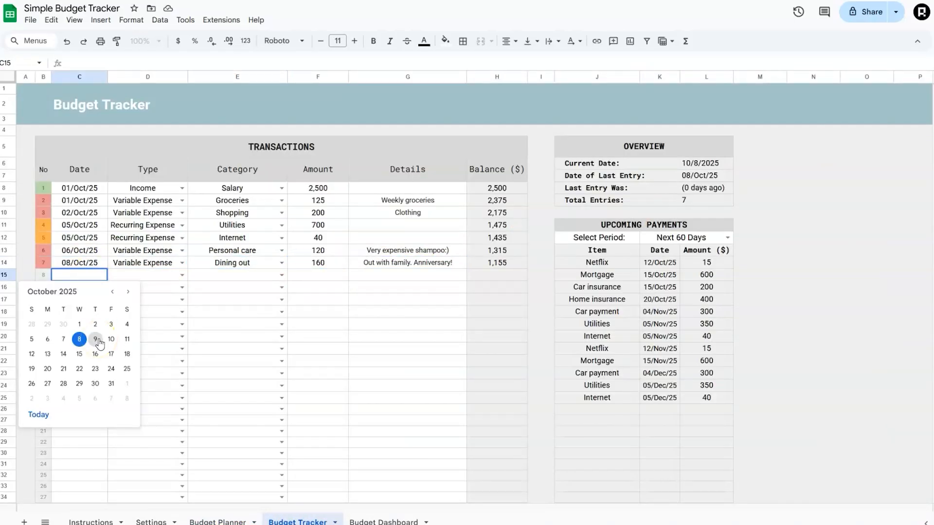
# - Record two Variable Expenses dated 09/Oct/25: Home supplies for 50, and Entertainment for 450 with the details "Birthday party!!!"
pyautogui.doubleClick(88, 288)
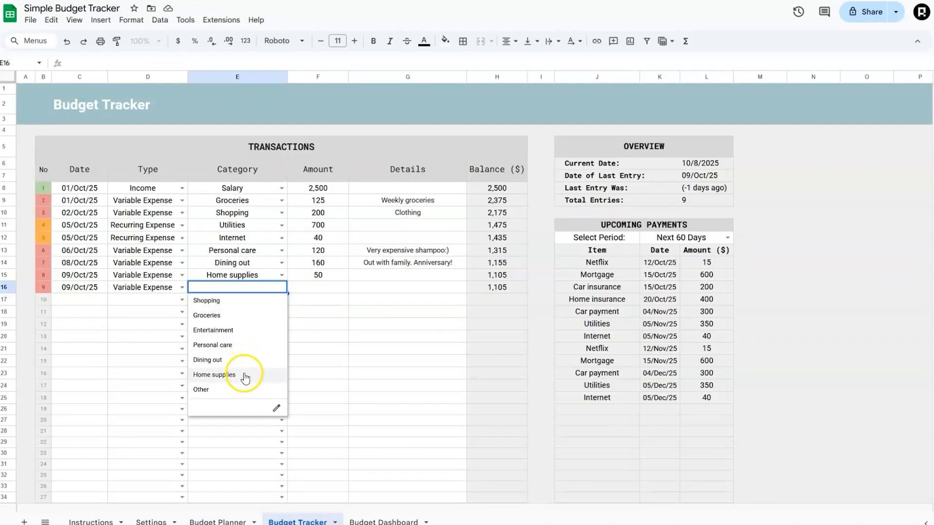
pyautogui.click(215, 334)
pyautogui.click(318, 287)
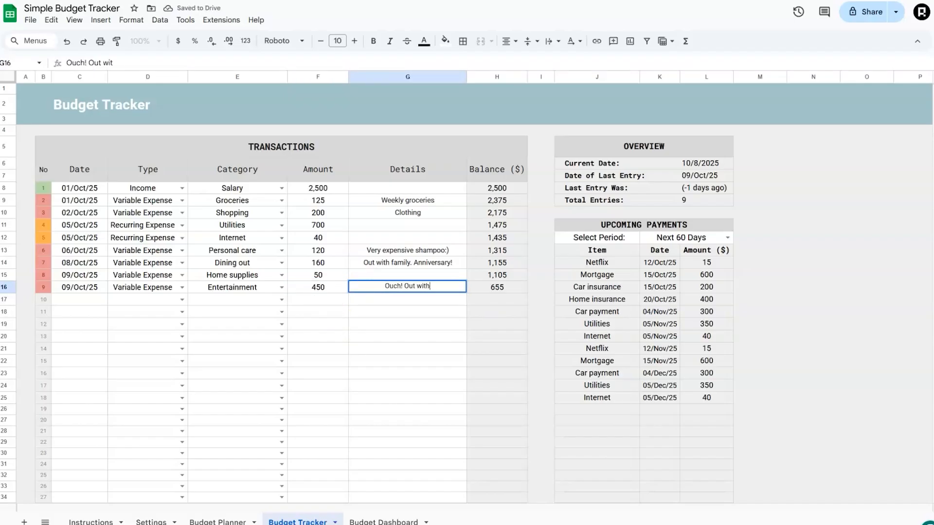
pyautogui.write('y')
pyautogui.press('BackSpace')
pyautogui.press('BackSpace')
pyautogui.write('rty!')
pyautogui.press('Return')
# - Record a Recurring Expense dated 15/Oct/25 in Mortgage for 600 and check the Expenses splash starting amount in Settings
pyautogui.doubleClick(80, 299)
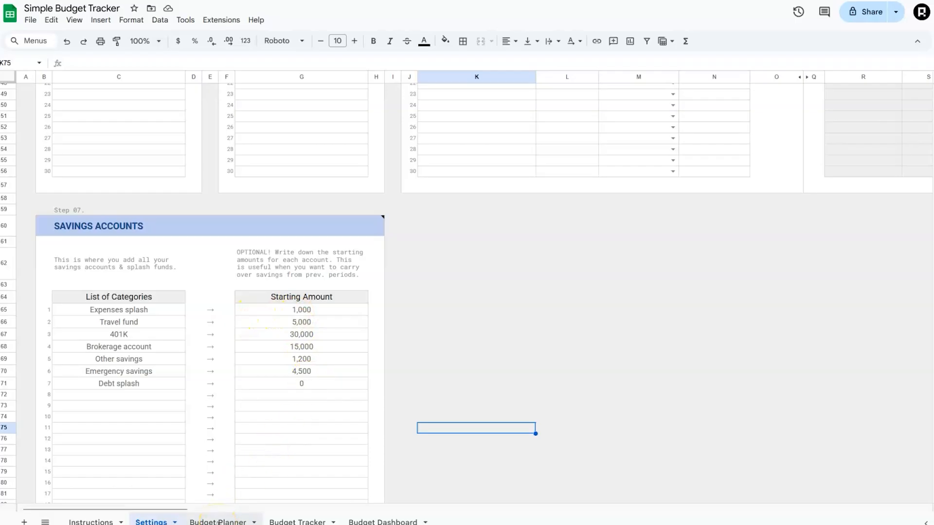
pyautogui.click(301, 310)
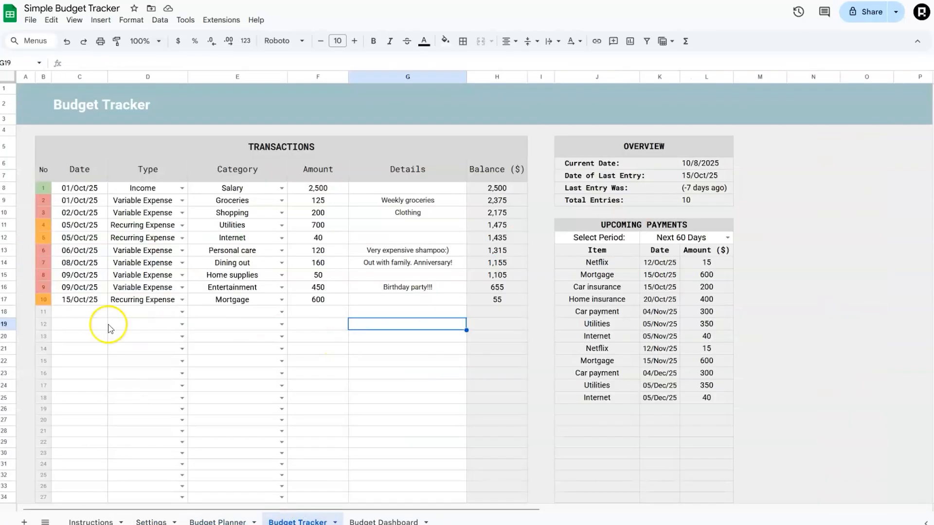
# - Record a Savings transaction dated 15/Oct/25 in Expenses splash for -800 with the details "Savings drawdown:("
pyautogui.doubleClick(104, 323)
pyautogui.click(77, 331)
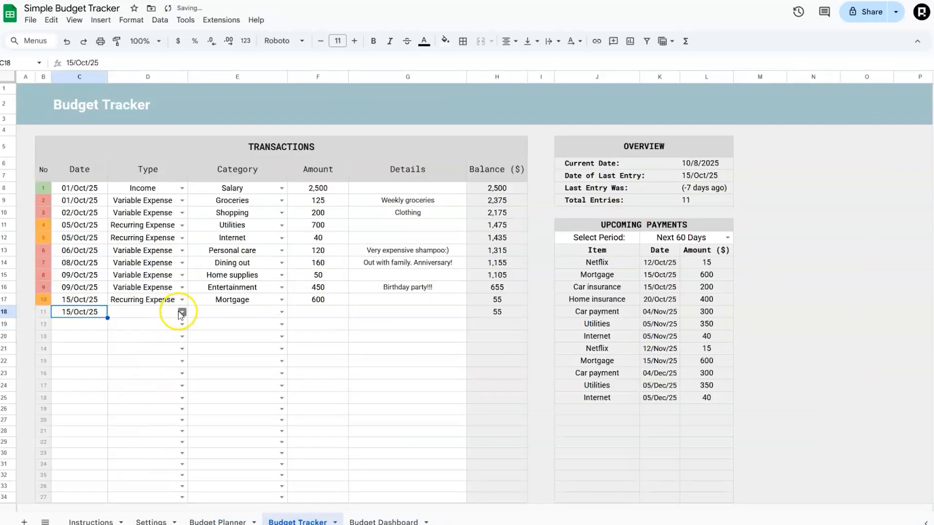
pyautogui.click(182, 311)
pyautogui.click(124, 326)
pyautogui.click(281, 312)
pyautogui.click(243, 326)
pyautogui.press('Tab')
pyautogui.press('Return')
pyautogui.write('-800')
pyautogui.click(383, 315)
pyautogui.write('Savings drawdown:(')
pyautogui.click(511, 313)
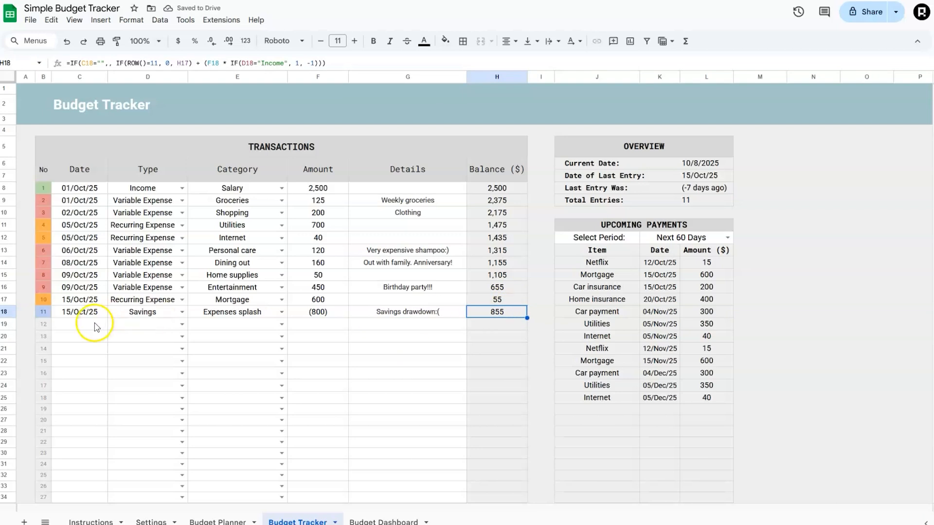
# - Record a Recurring Expense dated 15/Oct/25 in Car insurance for 200, consulting the Upcoming Payments list
pyautogui.moveTo(586, 300); pyautogui.dragTo(711, 301)
pyautogui.click(797, 299)
pyautogui.doubleClick(80, 325)
pyautogui.click(79, 402)
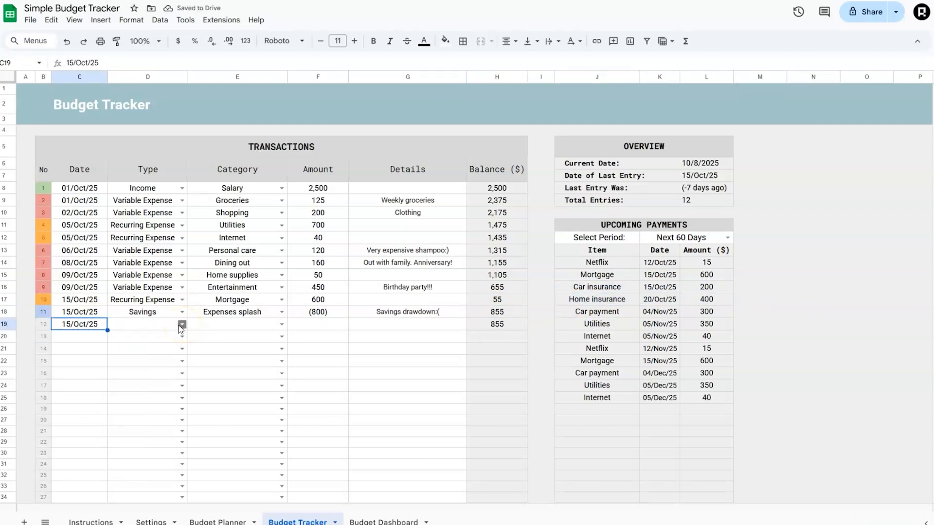
pyautogui.click(181, 325)
pyautogui.click(141, 367)
pyautogui.click(282, 324)
pyautogui.click(225, 397)
pyautogui.click(329, 325)
pyautogui.write('200')
pyautogui.press('Return')
# - Record a Recurring Expense dated 20/Oct/25 in Home insurance for 400
pyautogui.doubleClick(79, 336)
pyautogui.click(51, 431)
pyautogui.click(182, 337)
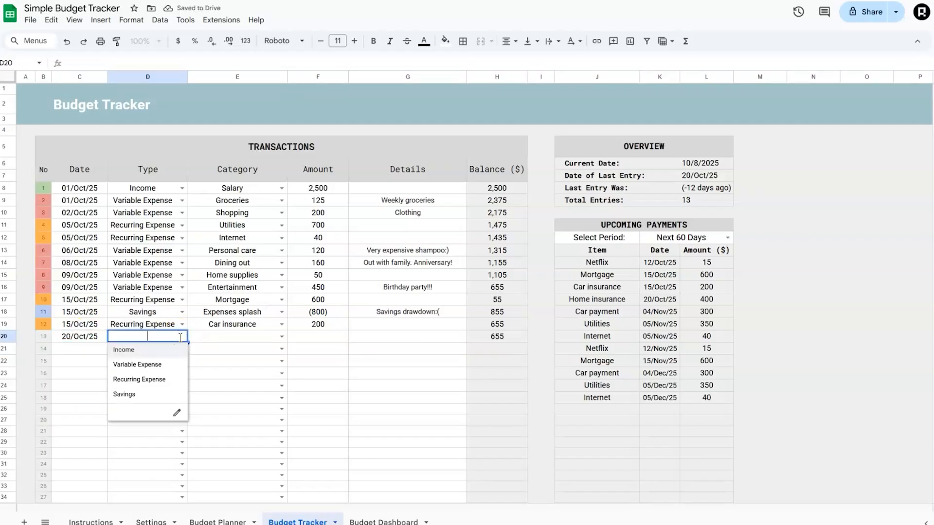
pyautogui.click(175, 379)
pyautogui.click(281, 336)
pyautogui.click(228, 438)
pyautogui.click(319, 336)
pyautogui.write('400')
pyautogui.click(329, 354)
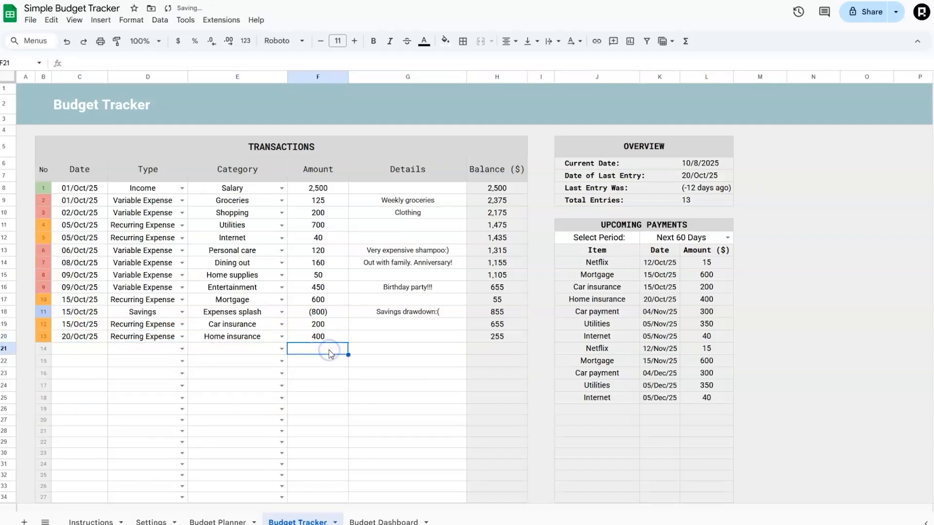
# - Check the planned October income in the Budget Planner and record Rental property income of 600 dated 21/Oct/25
pyautogui.click(216, 520)
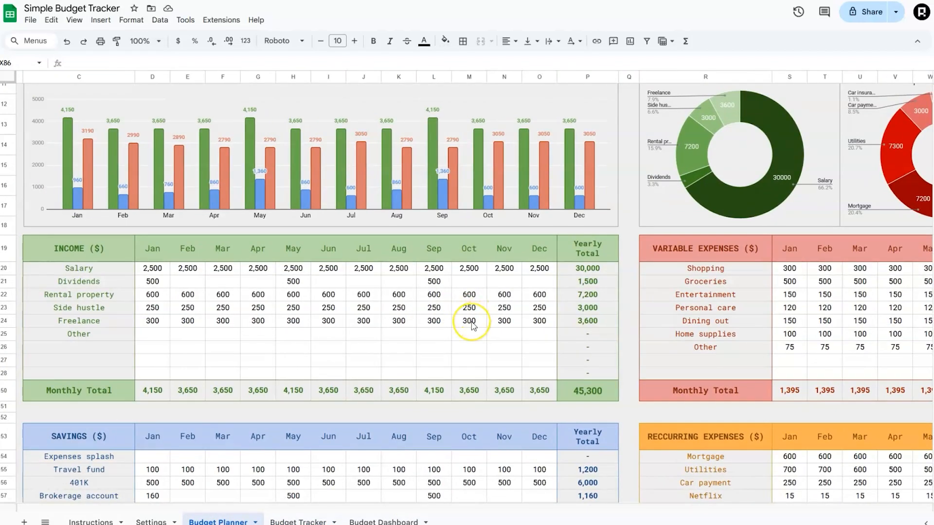
pyautogui.click(297, 522)
pyautogui.doubleClick(79, 349)
pyautogui.click(63, 442)
pyautogui.click(182, 348)
pyautogui.click(146, 363)
pyautogui.click(282, 349)
pyautogui.click(216, 392)
pyautogui.click(318, 349)
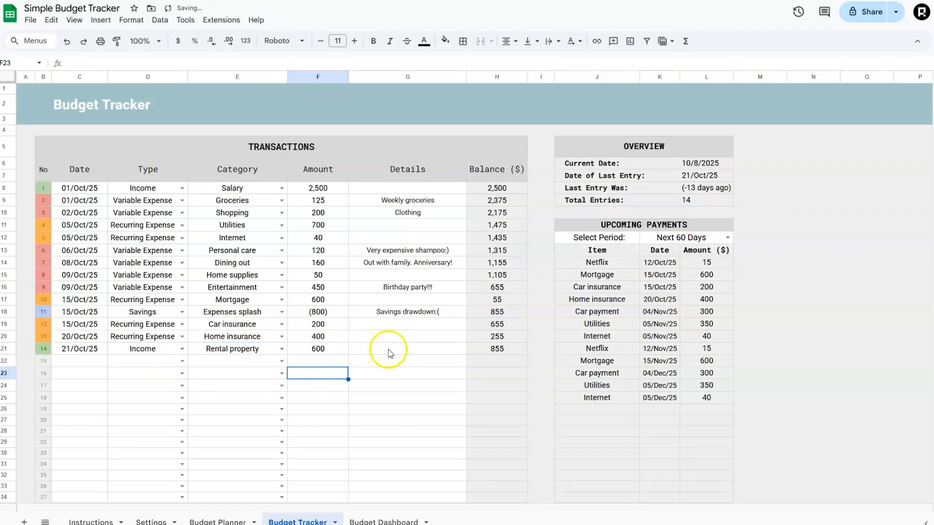
# - Record Freelance income of 300 dated 25/Oct/25, checking the planned amount in the Budget Planner
pyautogui.doubleClick(80, 361)
pyautogui.click(125, 455)
pyautogui.click(182, 361)
pyautogui.click(146, 375)
pyautogui.click(282, 361)
pyautogui.click(212, 428)
pyautogui.click(216, 521)
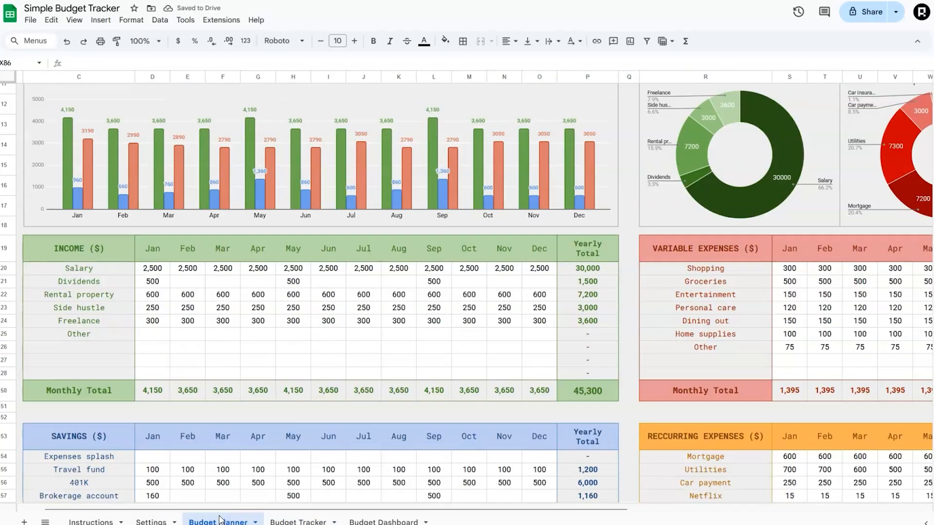
pyautogui.click(298, 522)
pyautogui.write('300')
# - Record Side hustle income of 250 dated 30/Oct/25
pyautogui.doubleClick(80, 374)
pyautogui.click(96, 483)
pyautogui.click(182, 374)
pyautogui.click(323, 374)
pyautogui.write('250')
pyautogui.click(380, 398)
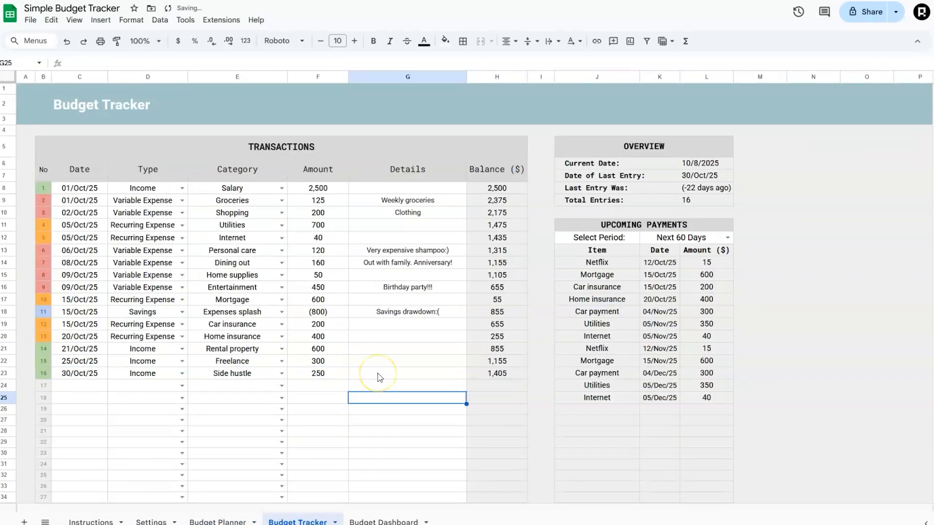
# - Record a Savings transaction dated 31/Oct/25 in Expenses splash for 1,200 and compare it with the earlier drawdown
pyautogui.doubleClick(92, 385)
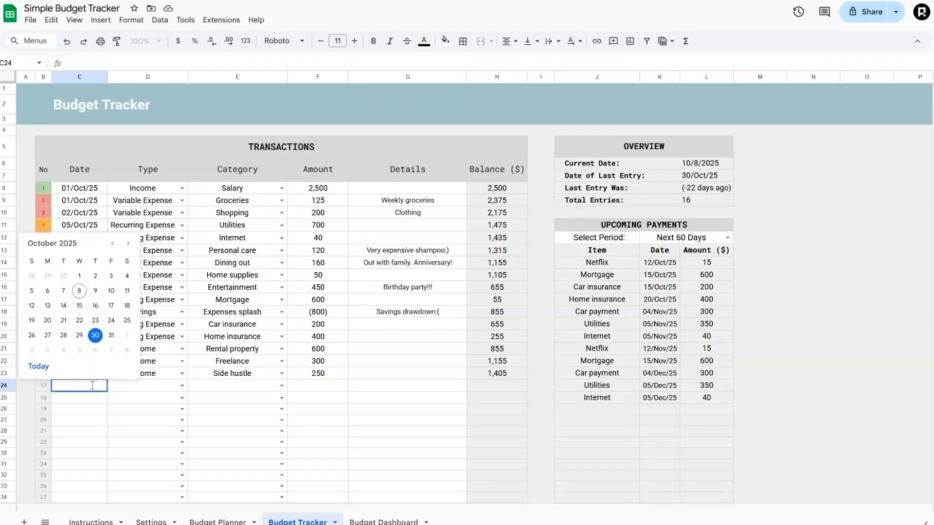
pyautogui.click(111, 335)
pyautogui.click(182, 386)
pyautogui.click(132, 445)
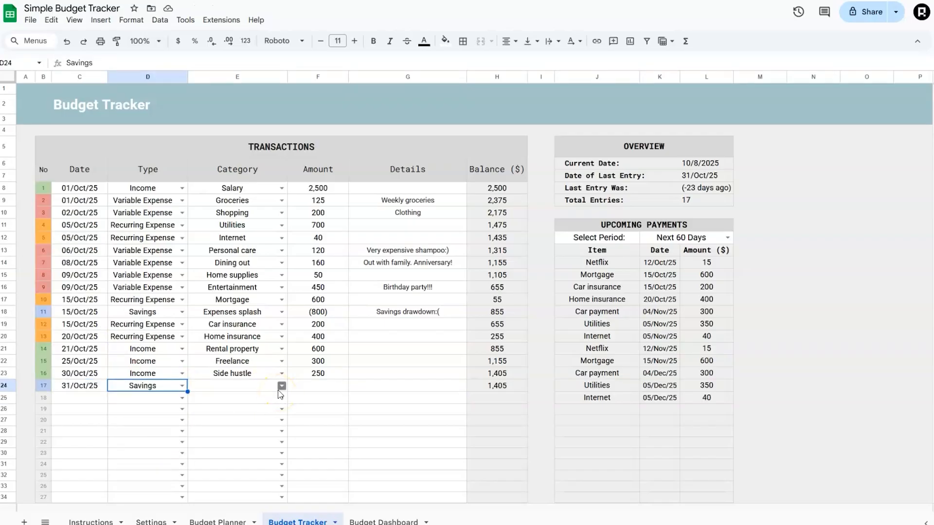
pyautogui.click(281, 386)
pyautogui.click(252, 398)
pyautogui.doubleClick(330, 386)
pyautogui.write('1200')
pyautogui.press('Return')
pyautogui.click(323, 312)
pyautogui.click(338, 392)
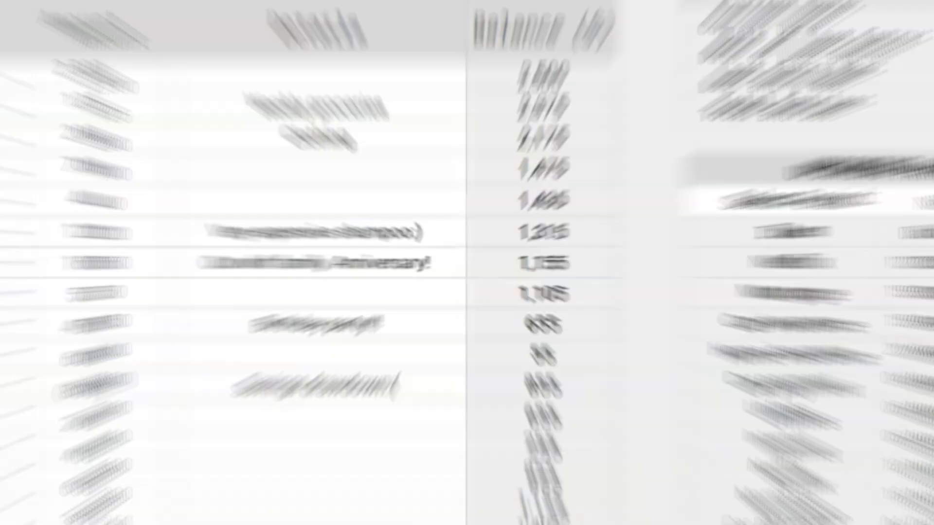
pyautogui.click(360, 428)
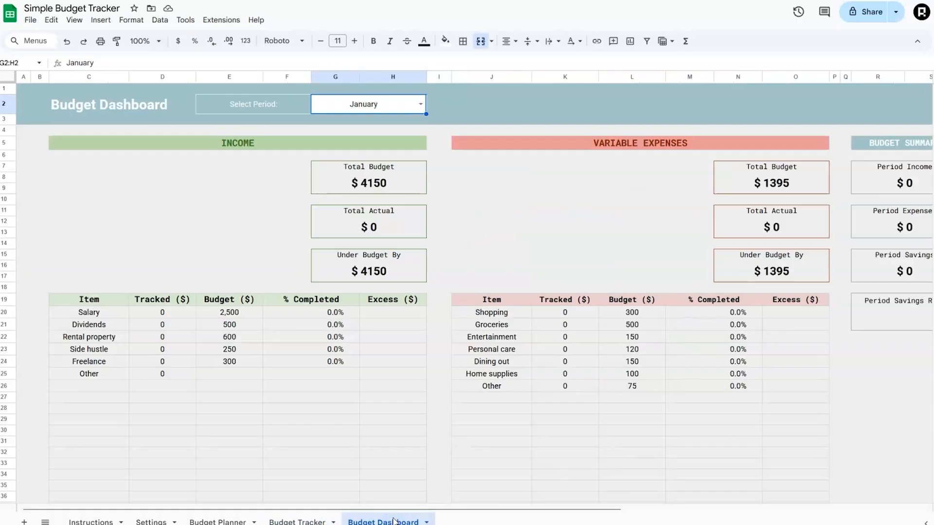
# - Set the Budget Dashboard period to October
pyautogui.click(227, 213)
pyautogui.click(564, 218)
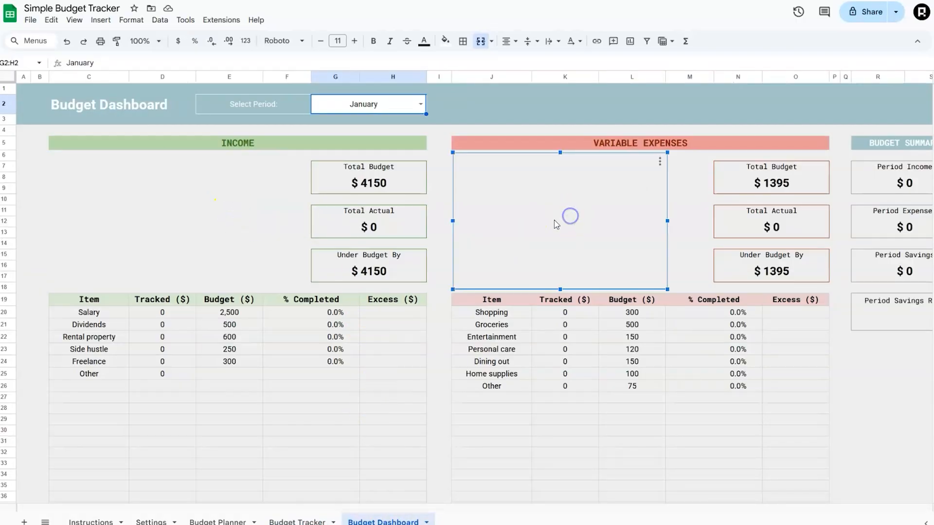
pyautogui.click(443, 335)
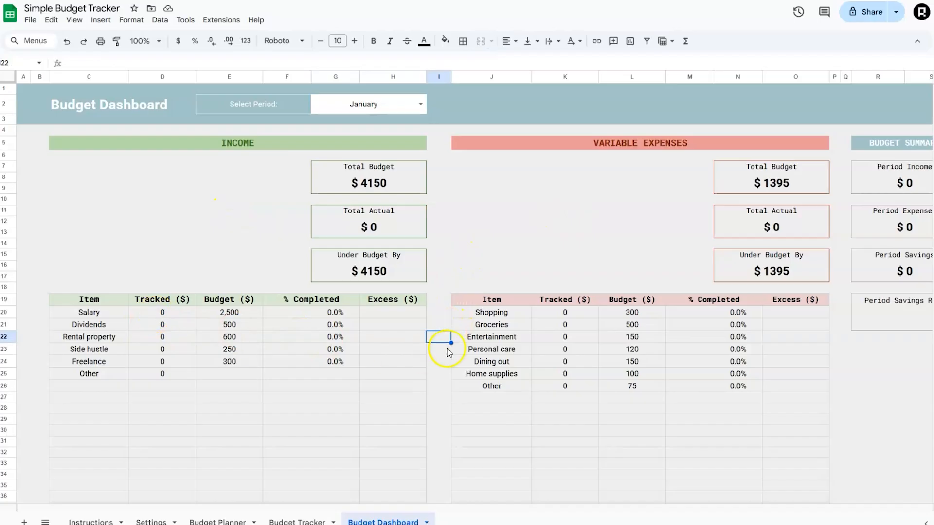
pyautogui.click(404, 104)
pyautogui.click(337, 280)
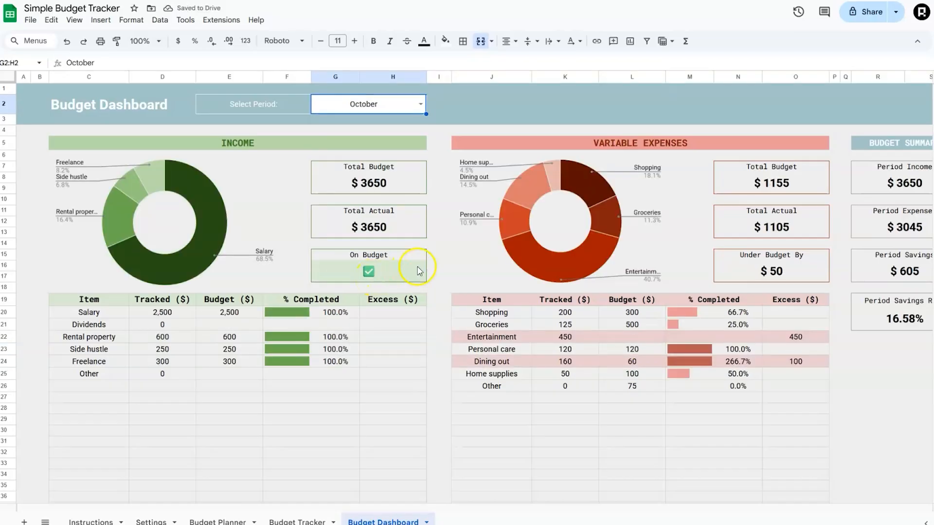
# - Review the Budget Summary for October, from Period Income down to the Period Savings Rate
pyautogui.moveTo(426, 508); pyautogui.dragTo(559, 503)
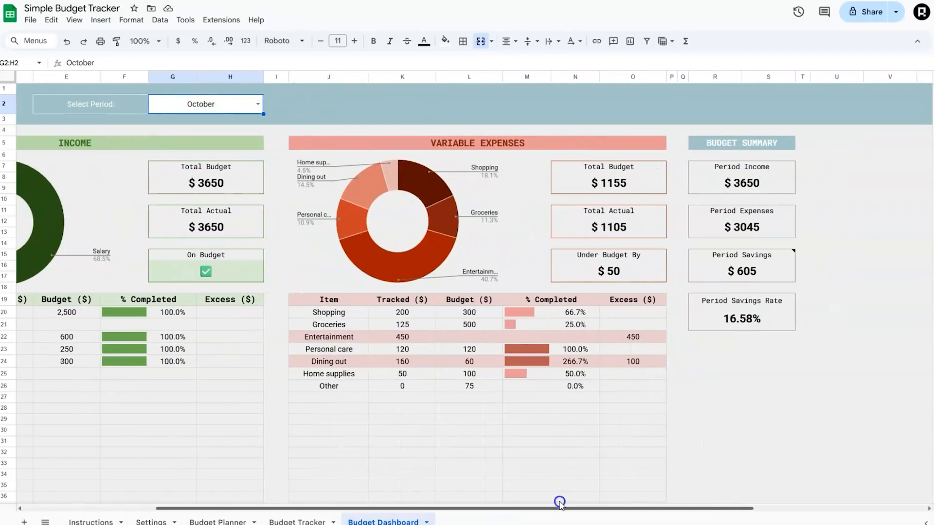
pyautogui.click(623, 267)
pyautogui.moveTo(719, 142); pyautogui.dragTo(668, 324)
pyautogui.click(668, 324)
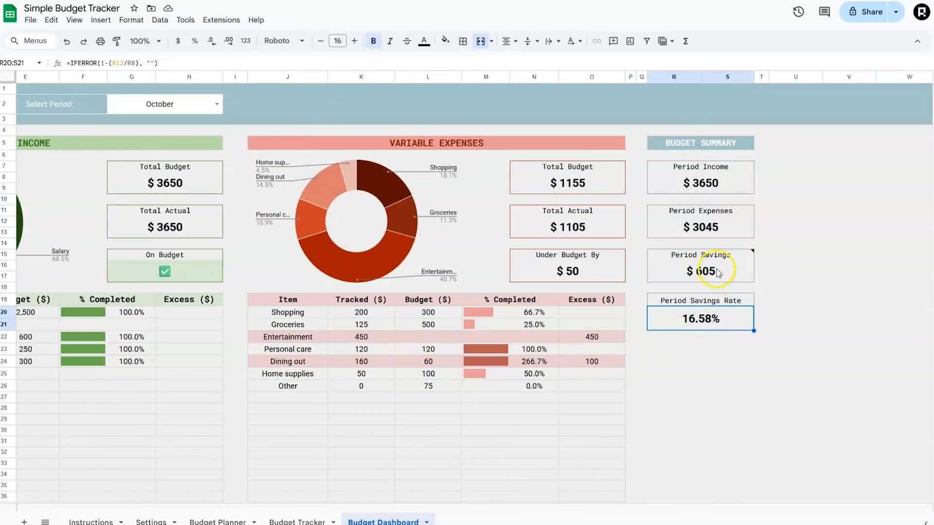
pyautogui.click(790, 266)
# - Check the Dining out and Entertainment rows in Variable Expenses, comparing tracked, budgeted and excess amounts
pyautogui.click(589, 364)
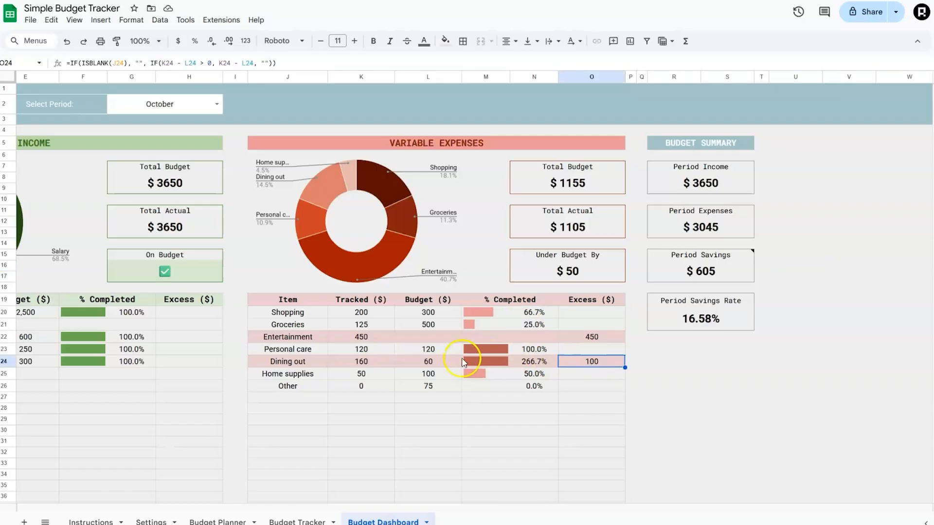
pyautogui.moveTo(292, 362); pyautogui.dragTo(598, 361)
pyautogui.moveTo(292, 337); pyautogui.dragTo(583, 337)
pyautogui.click(430, 337)
pyautogui.click(674, 373)
pyautogui.moveTo(539, 506); pyautogui.dragTo(406, 504)
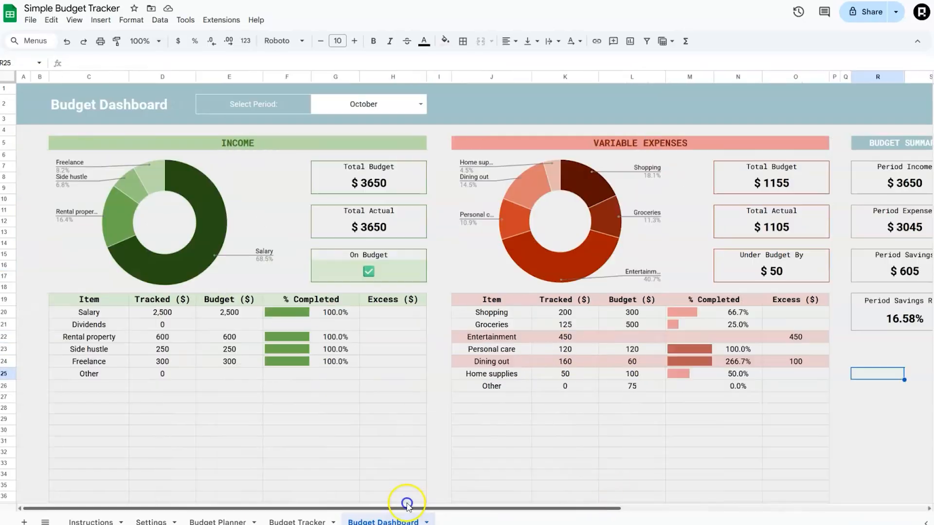
# - Examine the Savings and Recurring Expenses sections along with the Income and Variable Expenses charts for October
pyautogui.scroll(-9, 390, 305)
pyautogui.click(215, 291)
pyautogui.doubleClick(517, 285)
pyautogui.click(923, 43)
pyautogui.click(684, 259)
pyautogui.scroll(10, 684, 258)
pyautogui.click(210, 193)
pyautogui.click(438, 203)
pyautogui.scroll(-3, 337, 205)
# - Inspect the Expenses splash row in the Savings Account Tracker, checking its Credit/Debit amount and Balance
pyautogui.scroll(-15, 337, 207)
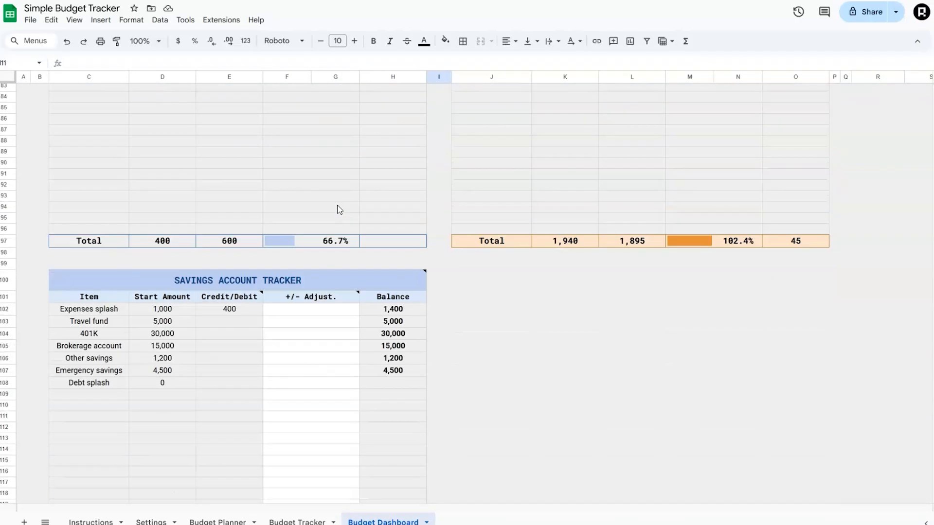
pyautogui.click(93, 309)
pyautogui.click(226, 311)
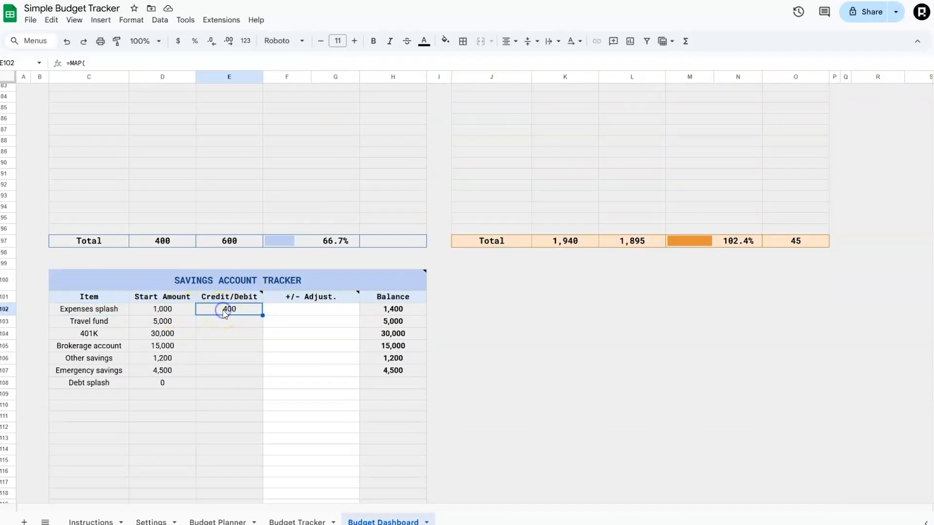
pyautogui.click(393, 311)
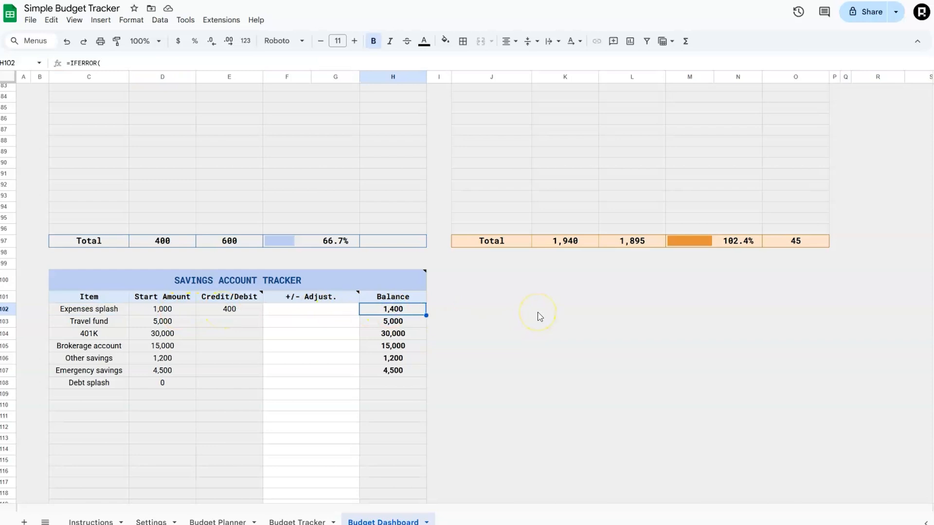
pyautogui.click(225, 310)
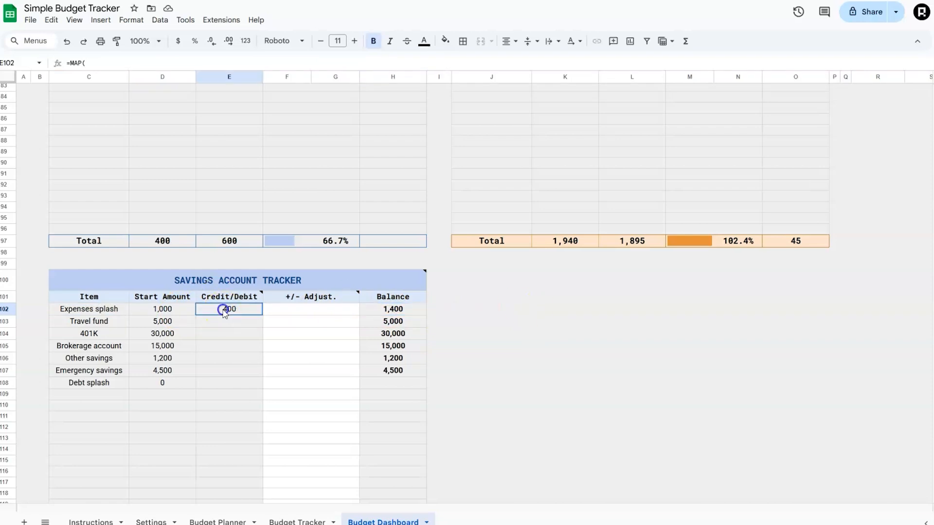
pyautogui.click(488, 308)
# - Switch the Budget Dashboard period to Custom Period
pyautogui.scroll(12, 388, 307)
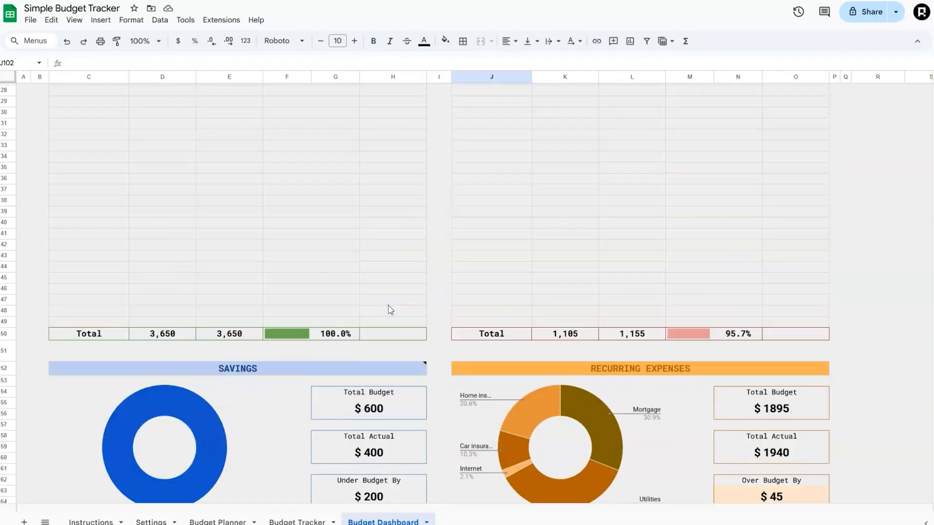
pyautogui.scroll(6, 388, 309)
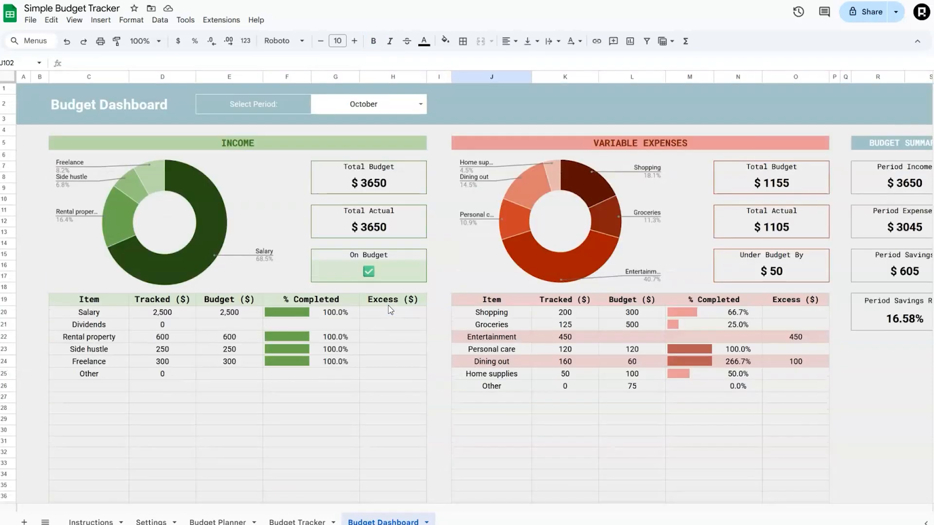
pyautogui.click(421, 105)
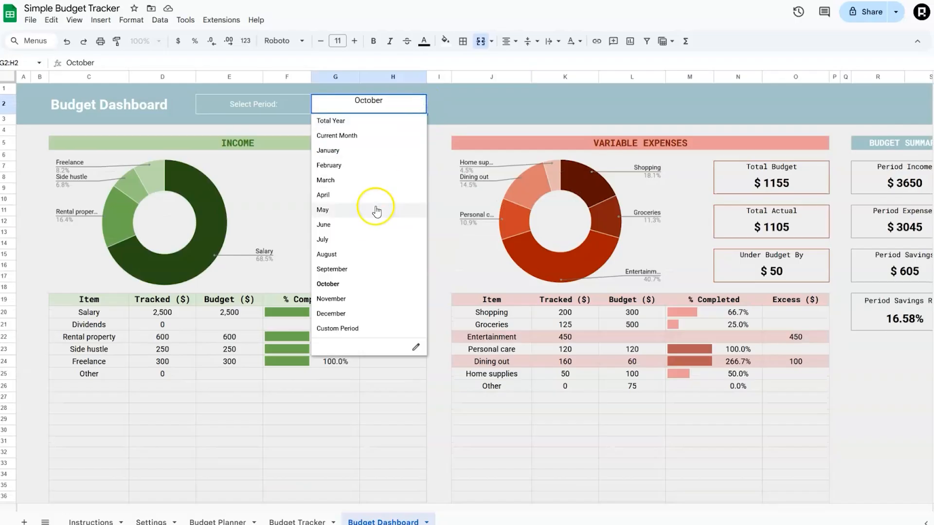
pyautogui.click(346, 328)
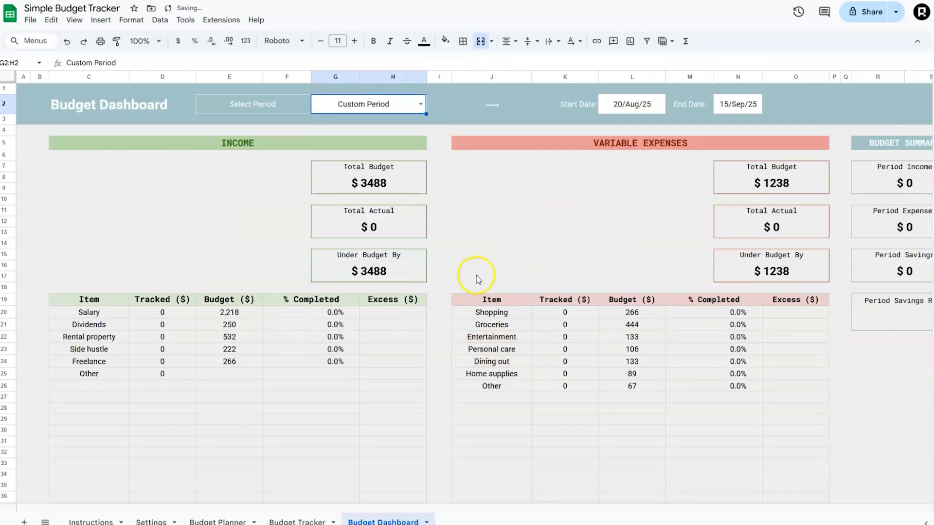
# - Set the custom period's start date to 01/Oct/25 and its end date to 15/Oct/25
pyautogui.click(641, 107)
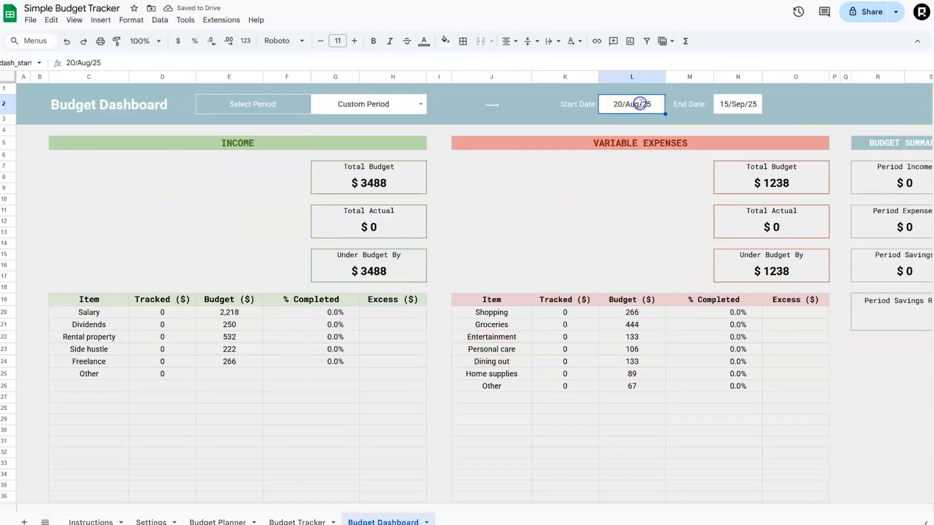
pyautogui.doubleClick(641, 106)
pyautogui.click(681, 126)
pyautogui.click(681, 126)
pyautogui.click(633, 157)
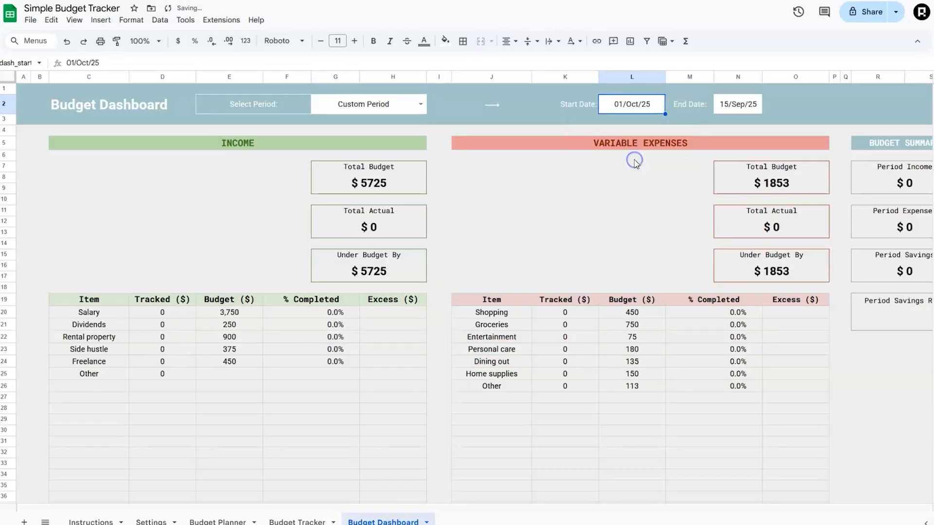
pyautogui.click(751, 105)
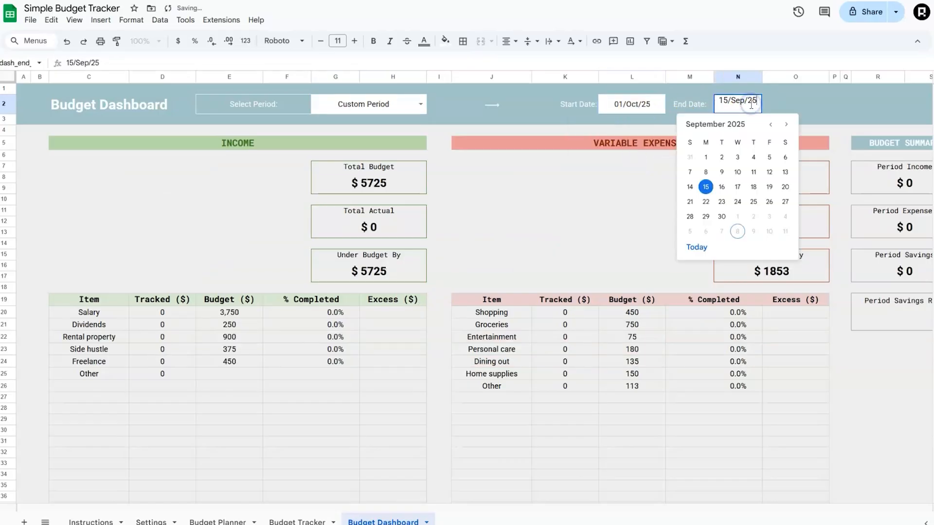
pyautogui.click(786, 125)
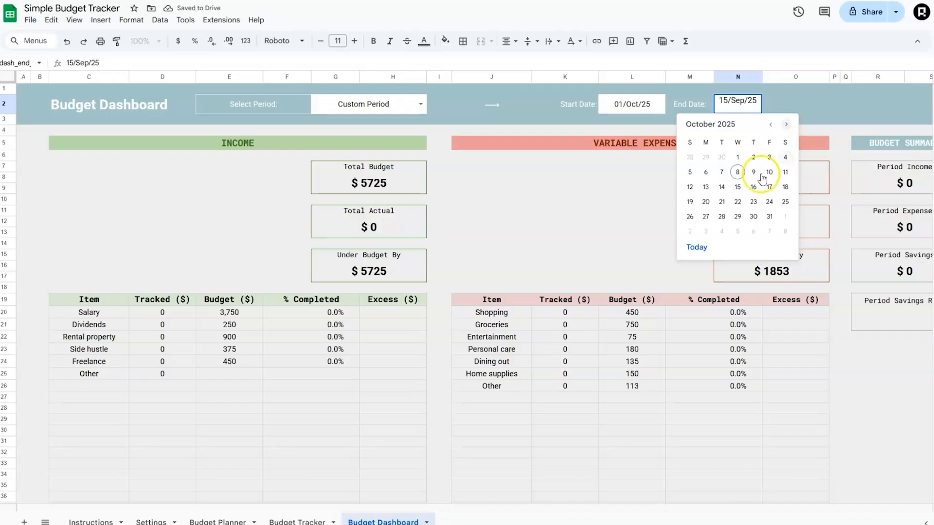
pyautogui.click(737, 186)
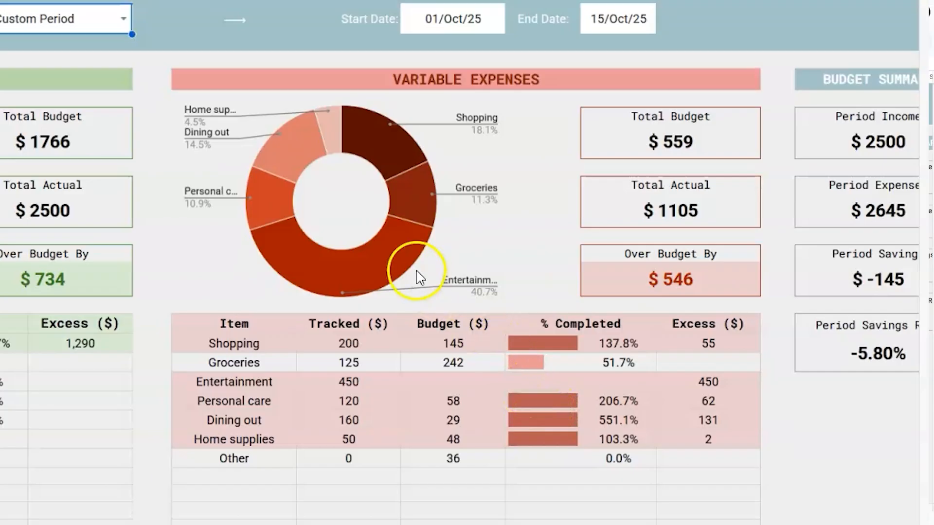
# - Inspect the individual category slices of the Variable Expenses chart, including Groceries, Home supplies and Personal care
pyautogui.click(397, 246)
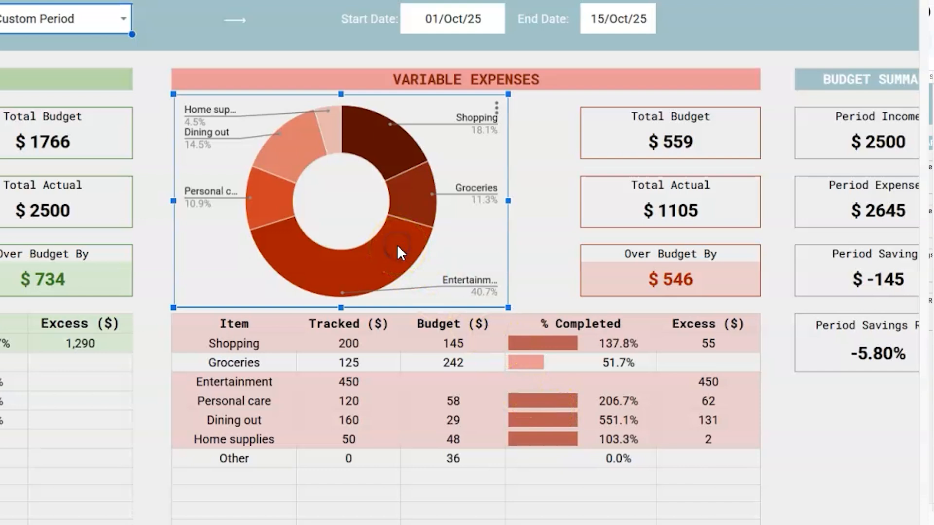
pyautogui.moveTo(408, 214)
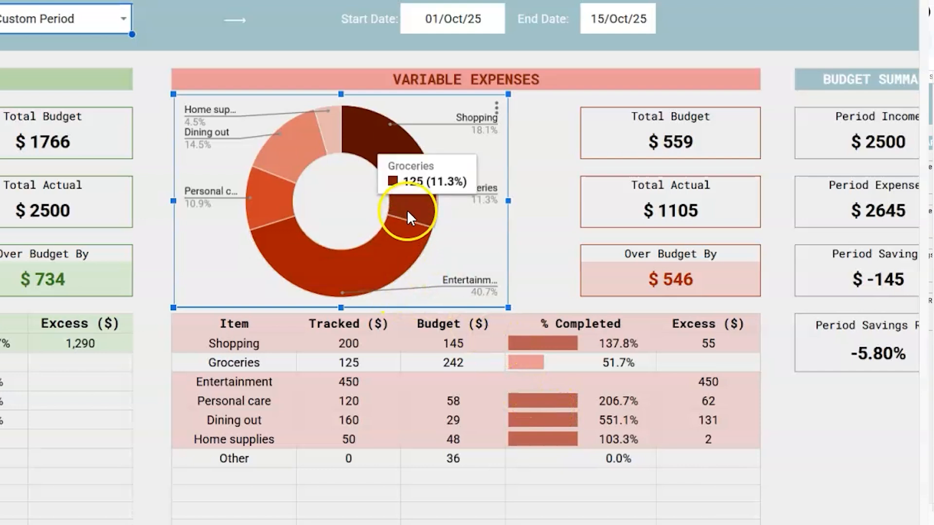
pyautogui.moveTo(339, 132)
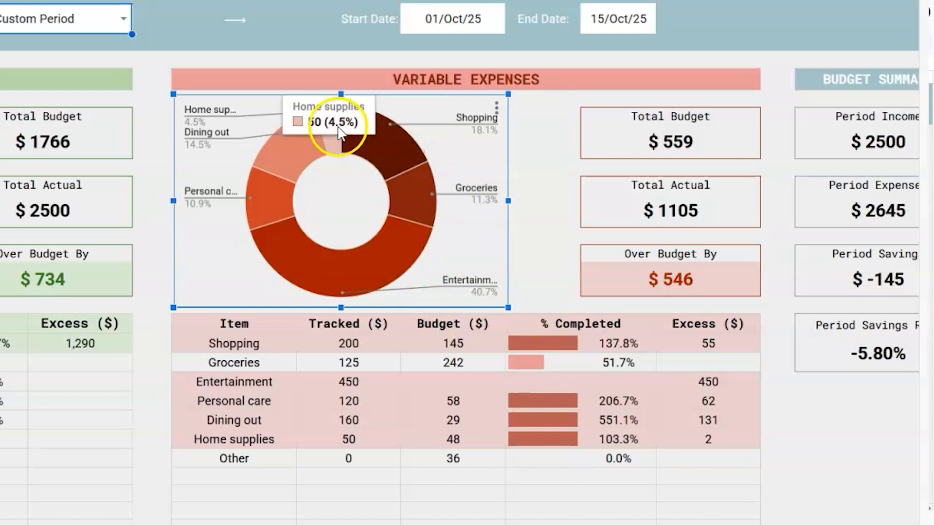
pyautogui.moveTo(263, 203)
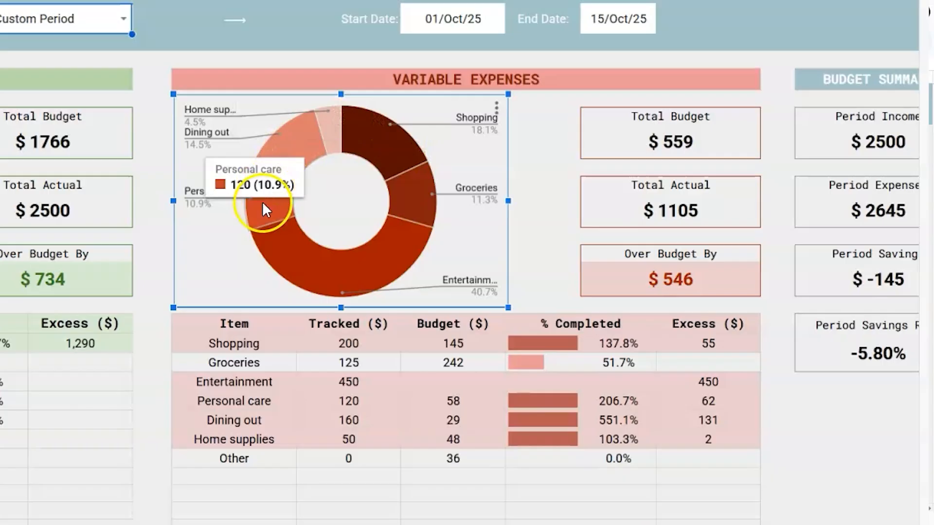
pyautogui.moveTo(285, 249)
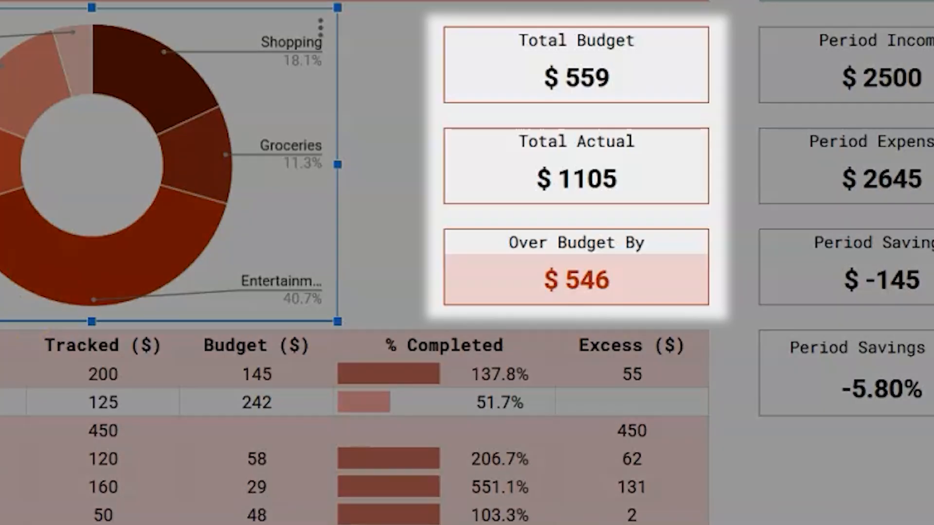
pyautogui.press('Escape')
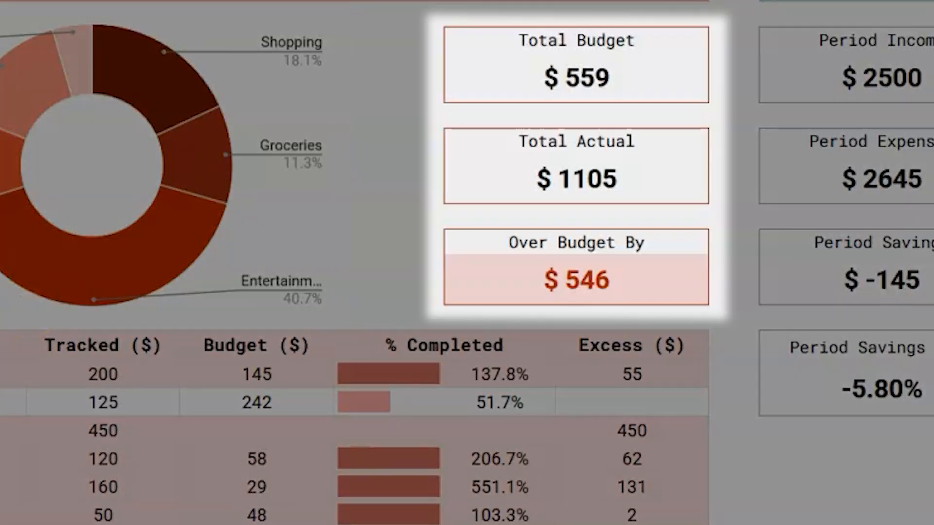